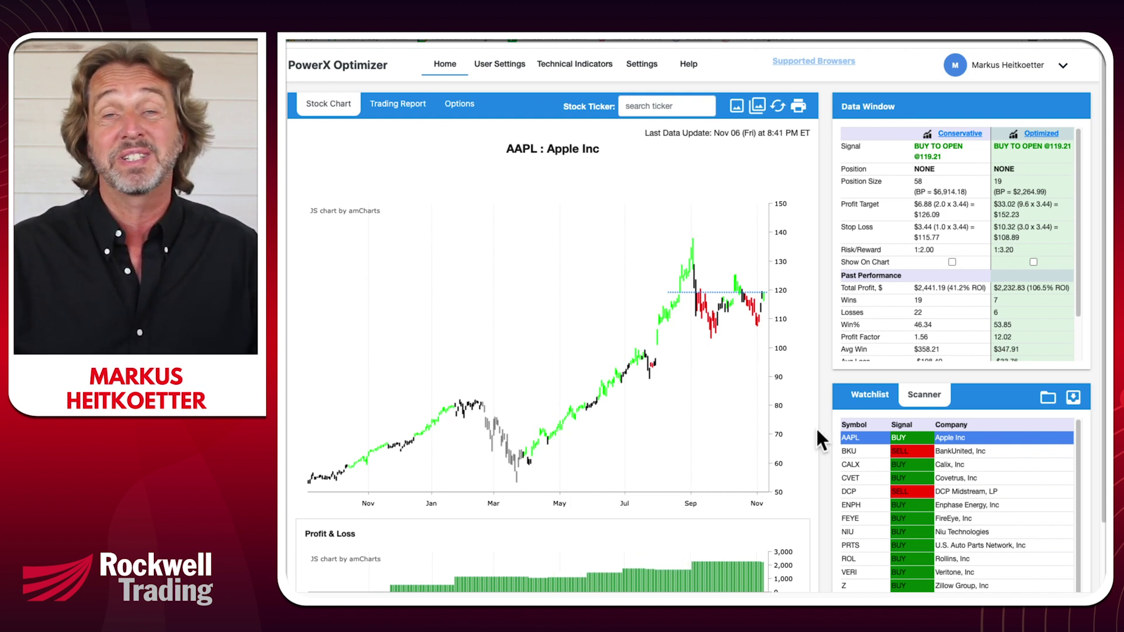
# Browse the BankUnited, Calix and Covetrus charts from the watchlist, then return to Apple
pyautogui.scroll(-2, 830, 442)
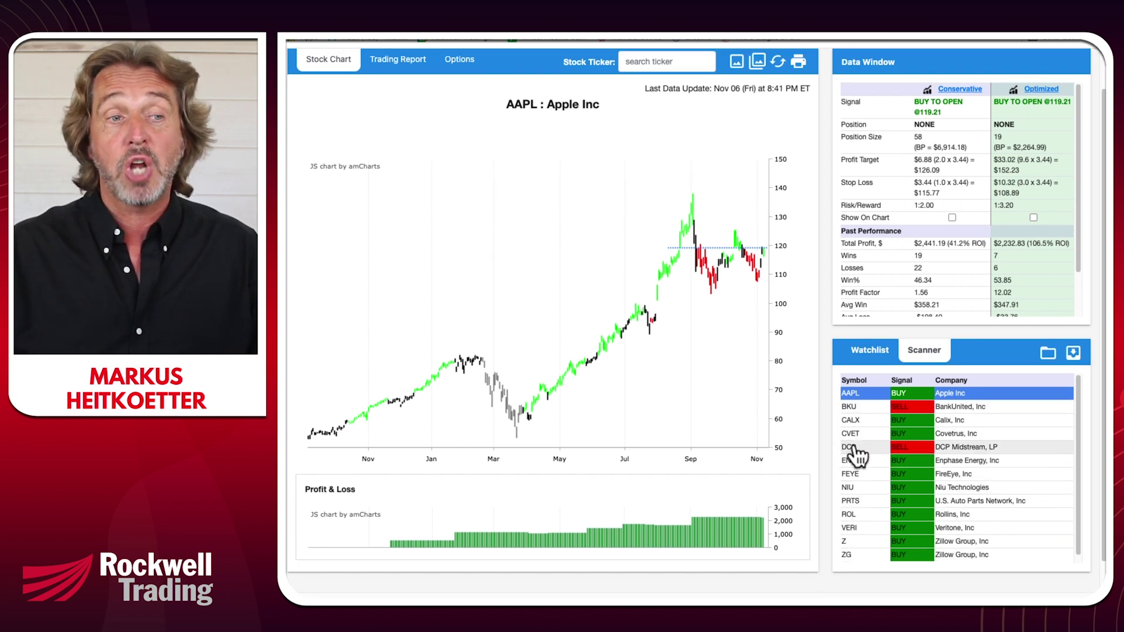
pyautogui.click(859, 406)
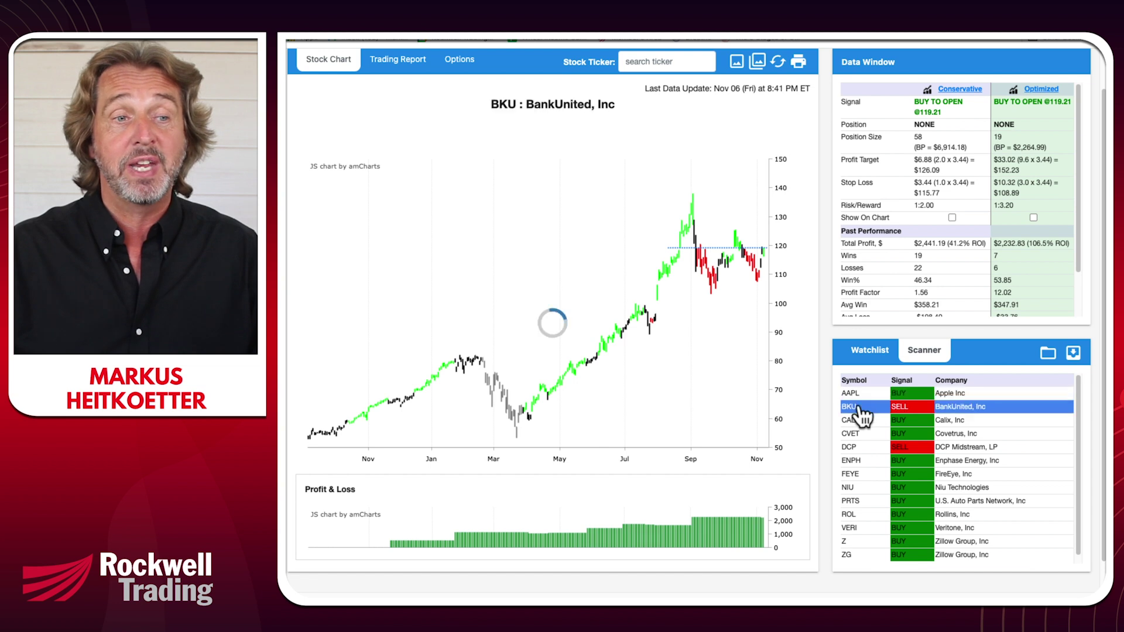
pyautogui.click(859, 420)
pyautogui.click(859, 433)
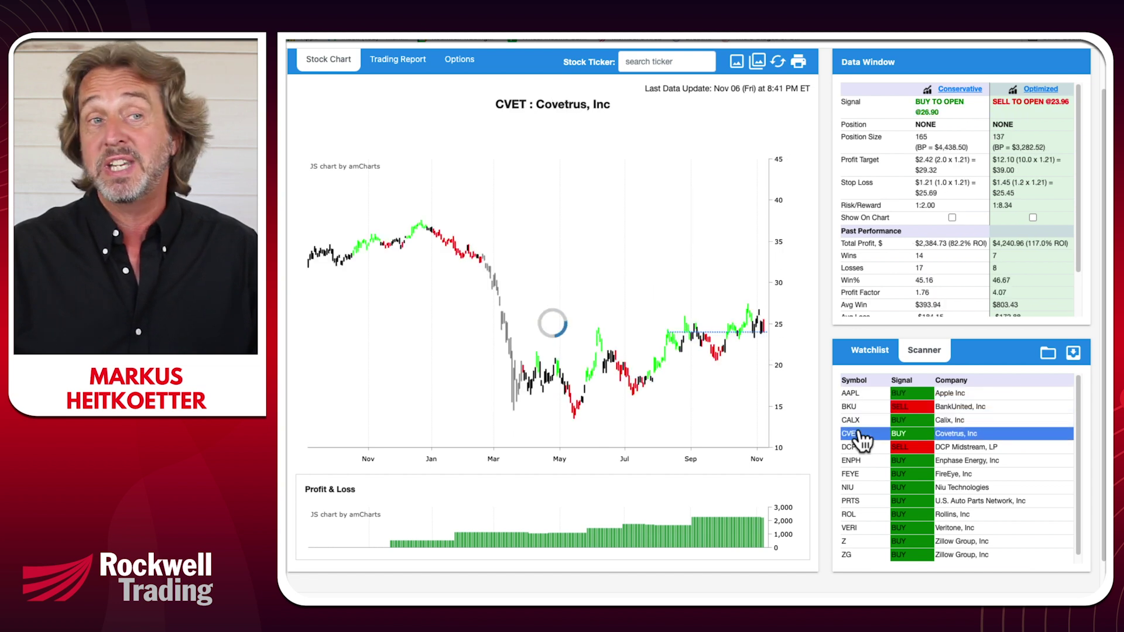
pyautogui.click(859, 393)
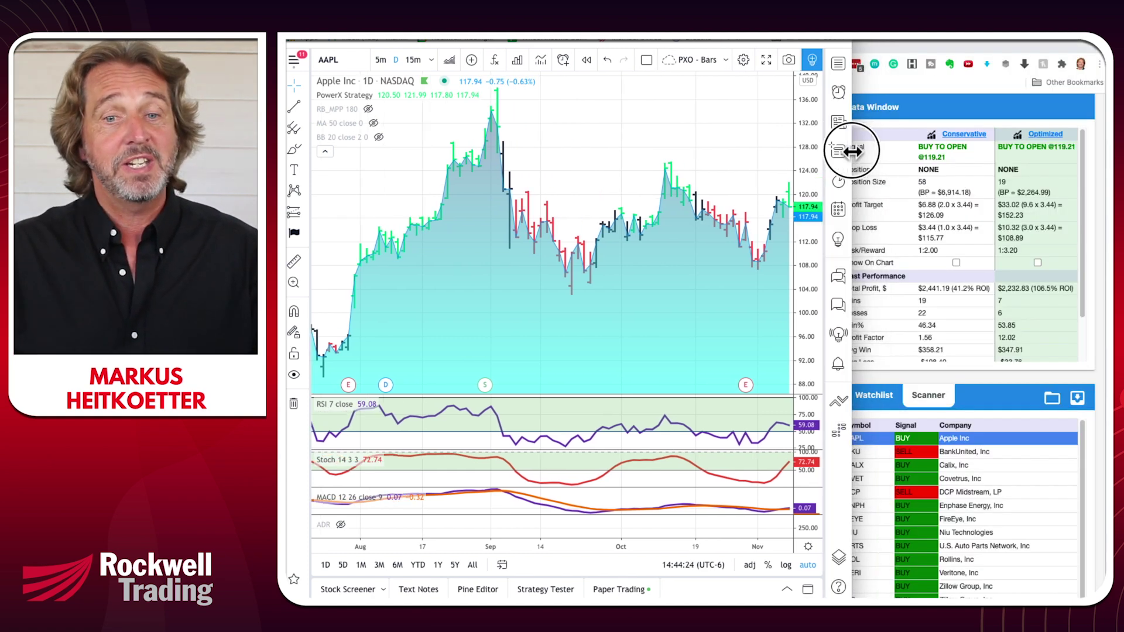
# Widen the side panel and hide the watchlist so PowerX's AAPL data shows beside the chart
pyautogui.moveTo(852, 151); pyautogui.dragTo(841, 155)
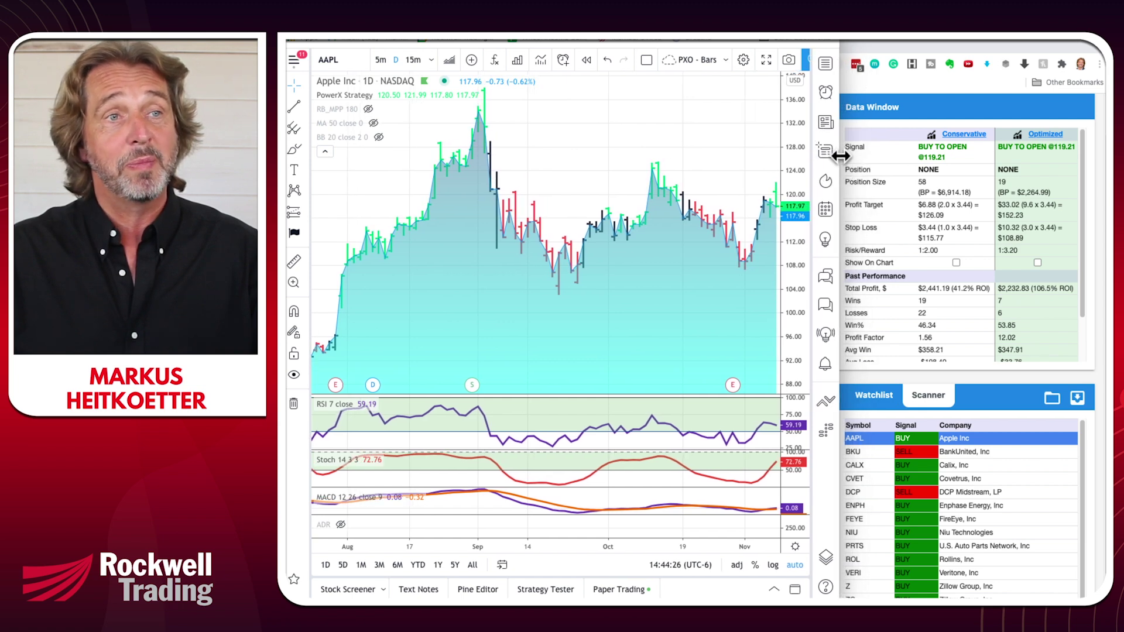
pyautogui.click(884, 438)
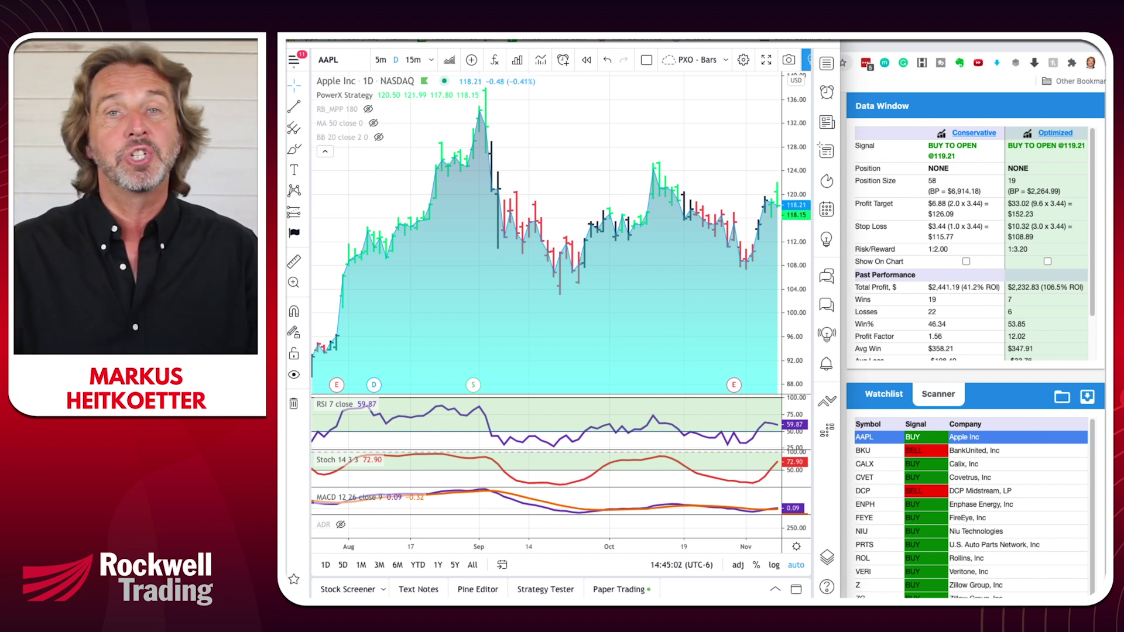
pyautogui.rightClick(589, 140)
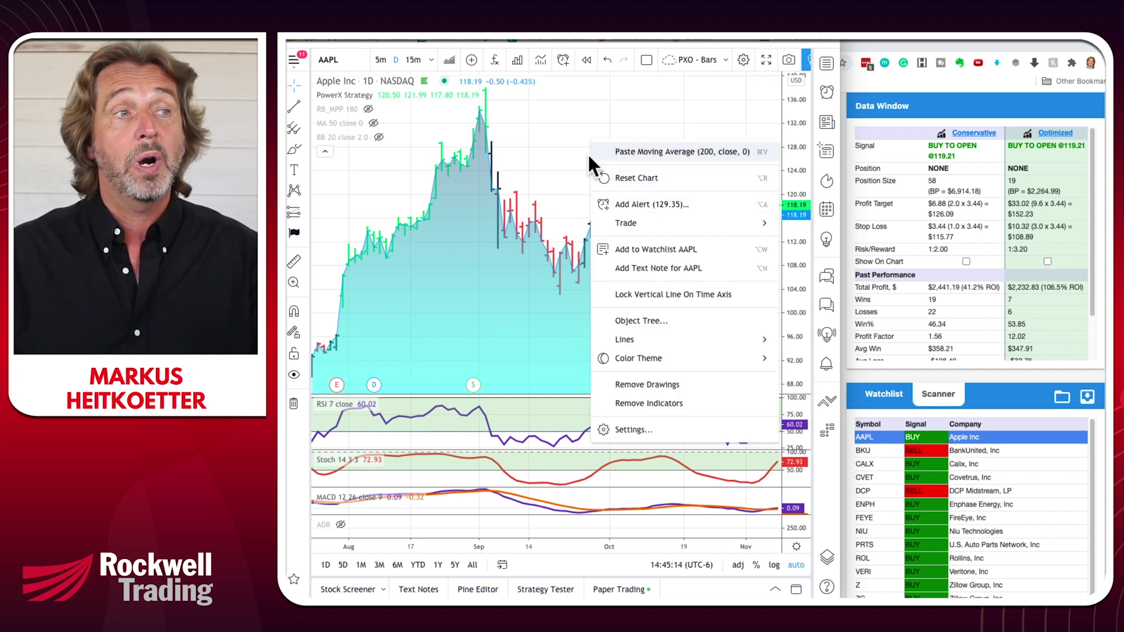
# Add an AAPL price alert with the crossing value changed to 119.21
pyautogui.click(562, 61)
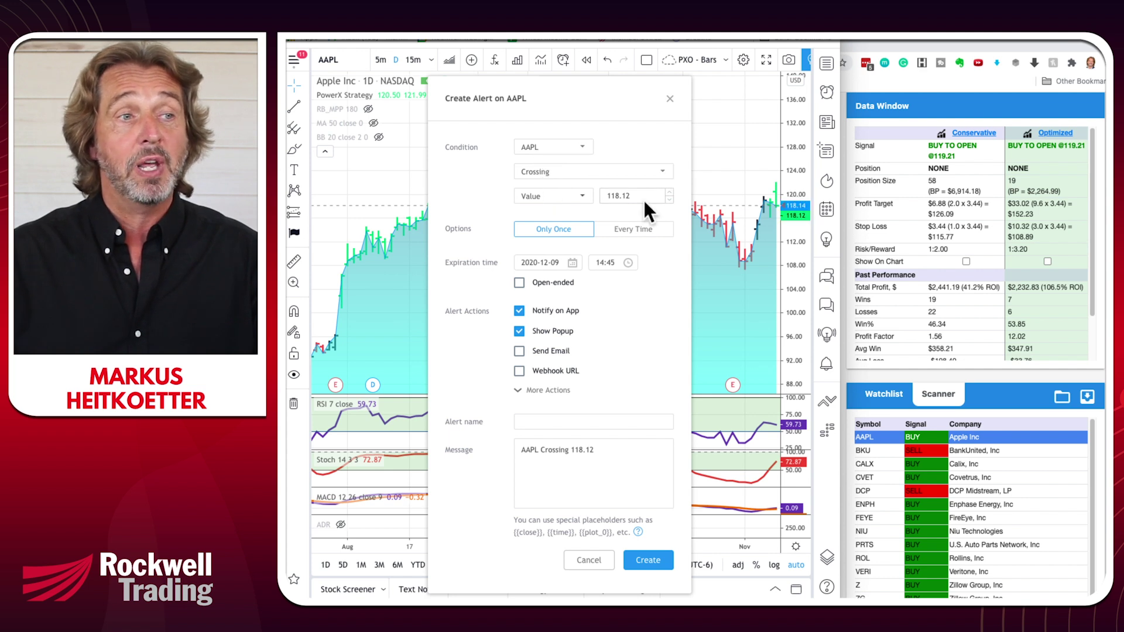
pyautogui.press('BackSpace')
pyautogui.press('BackSpace')
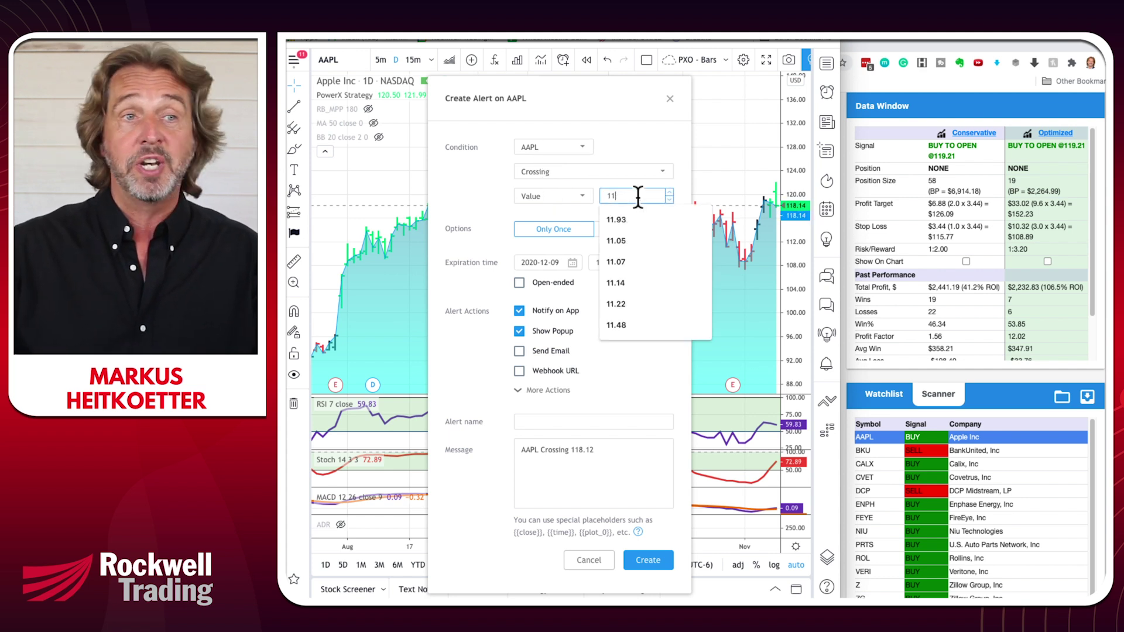
pyautogui.write('9.21')
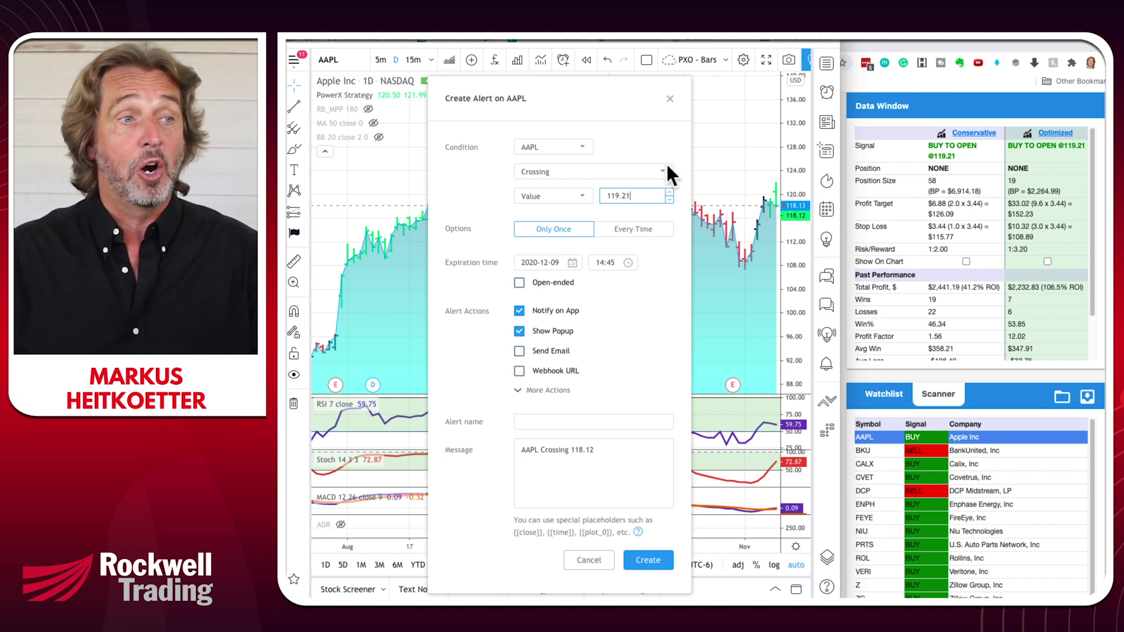
# Set the alert's expiration date to 2020-11-09 and time to 15:30
pyautogui.click(540, 262)
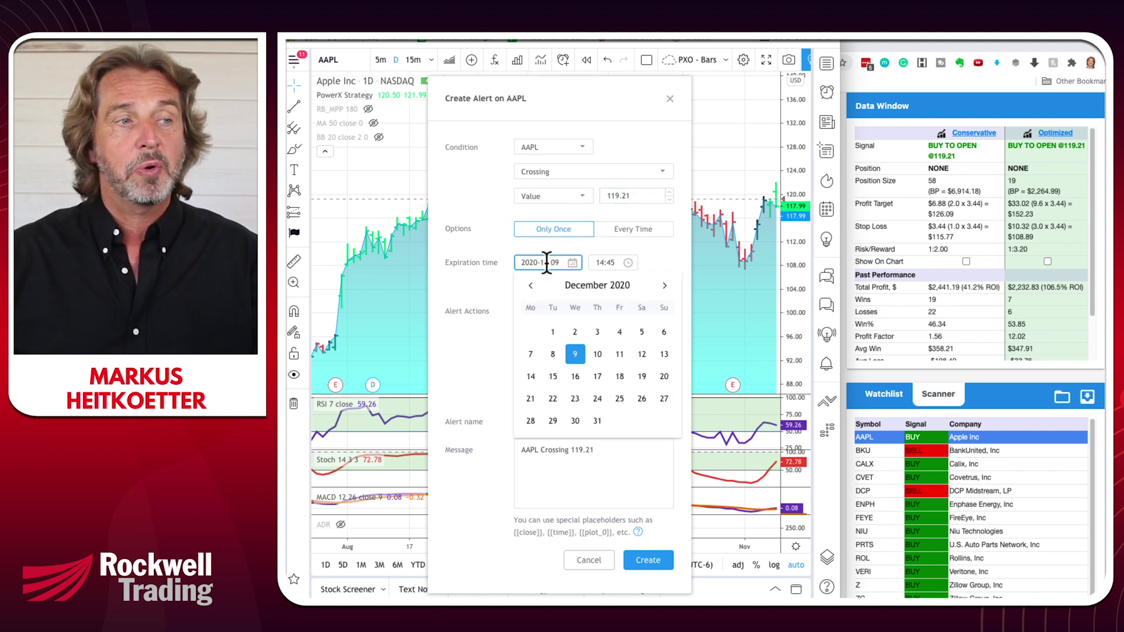
pyautogui.press('BackSpace')
pyautogui.write('1')
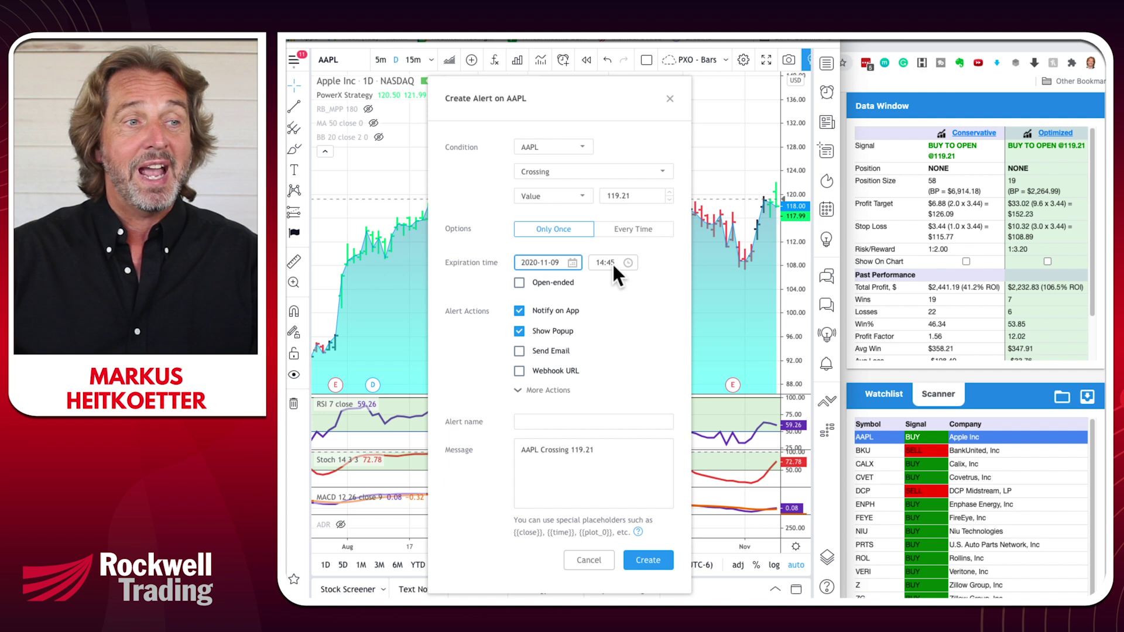
pyautogui.moveTo(613, 262); pyautogui.dragTo(590, 262)
pyautogui.write('15:')
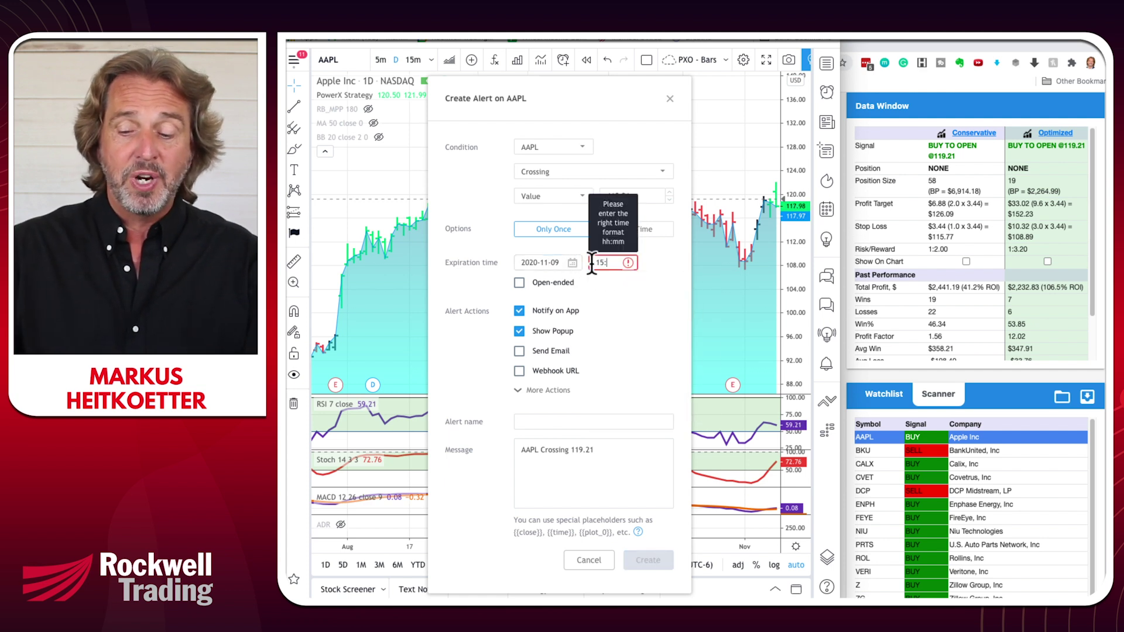
pyautogui.write('30')
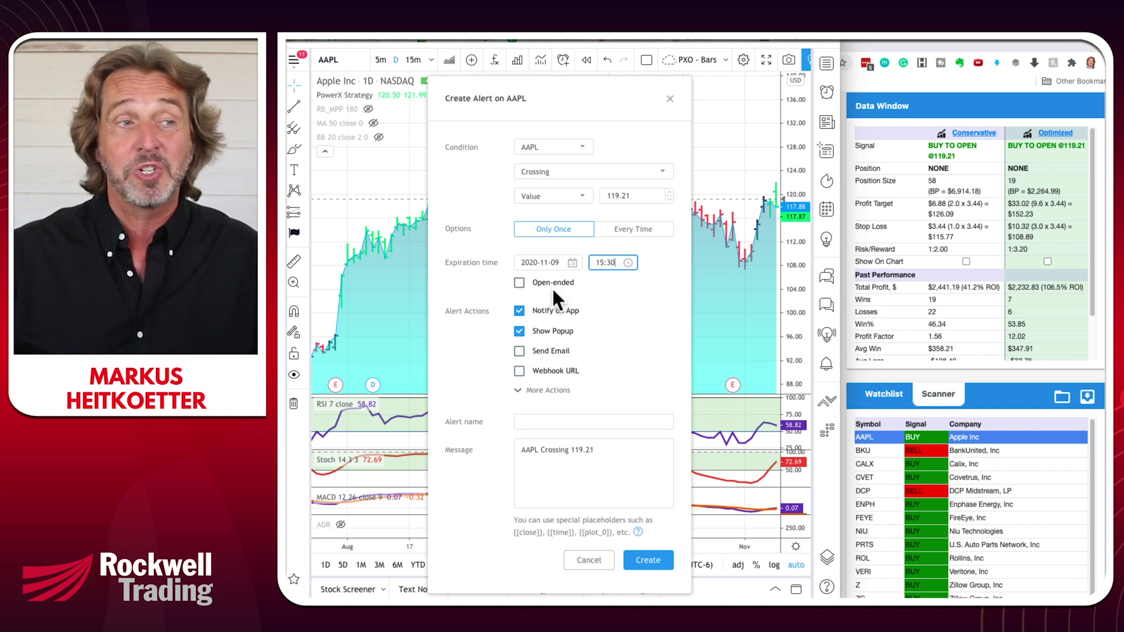
# Turn on Notify on App and Play Sound with Hand Bell for 5 seconds
pyautogui.click(519, 311)
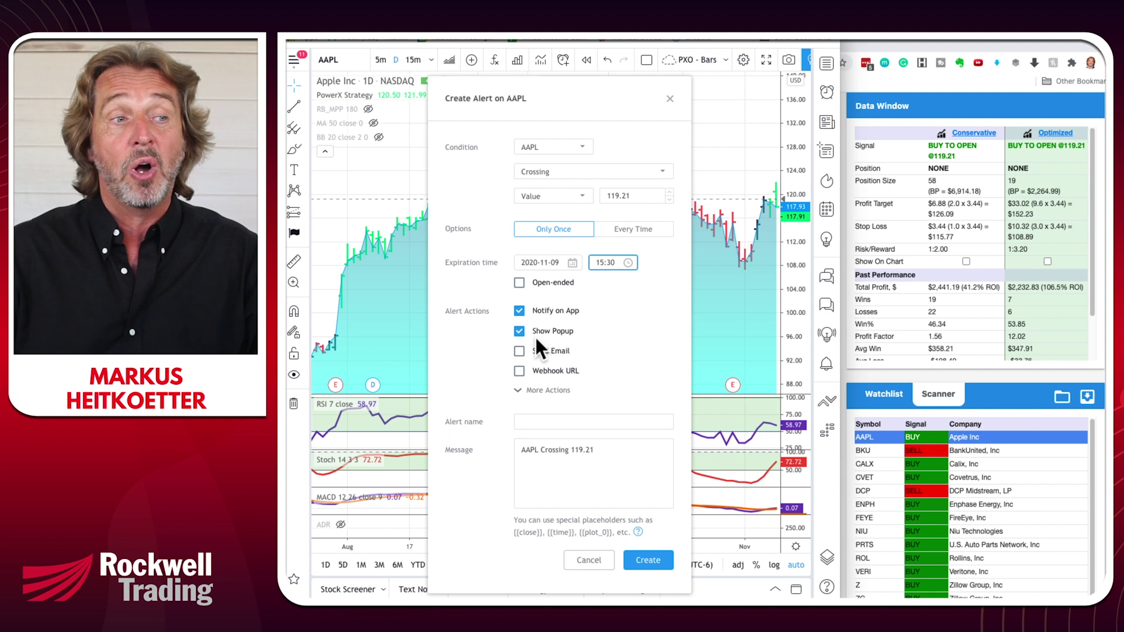
pyautogui.click(517, 391)
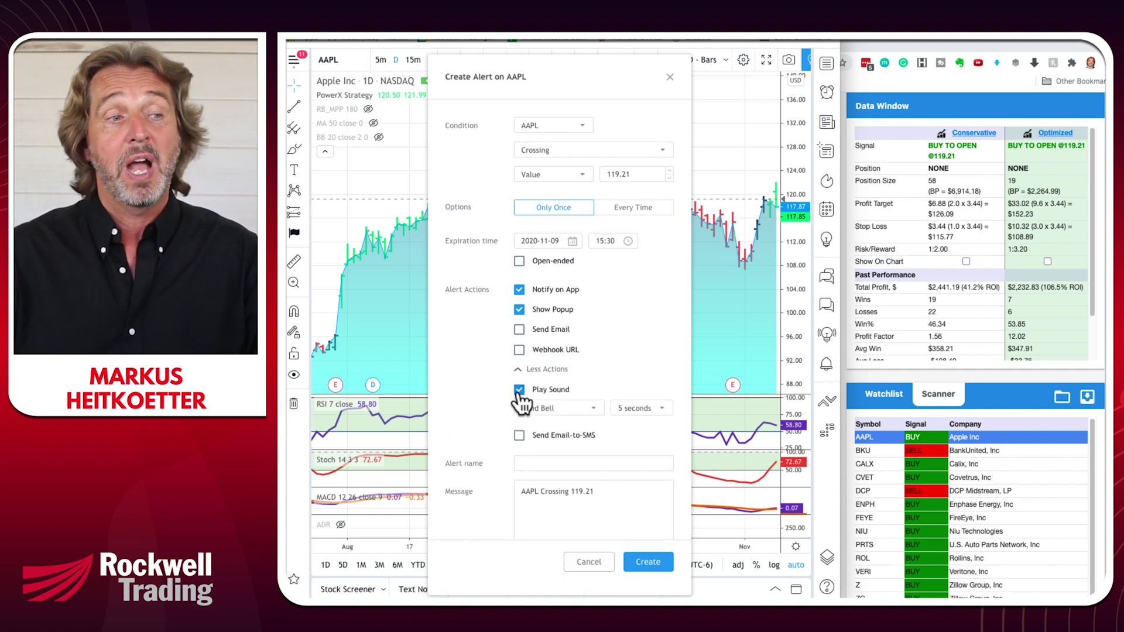
pyautogui.click(535, 391)
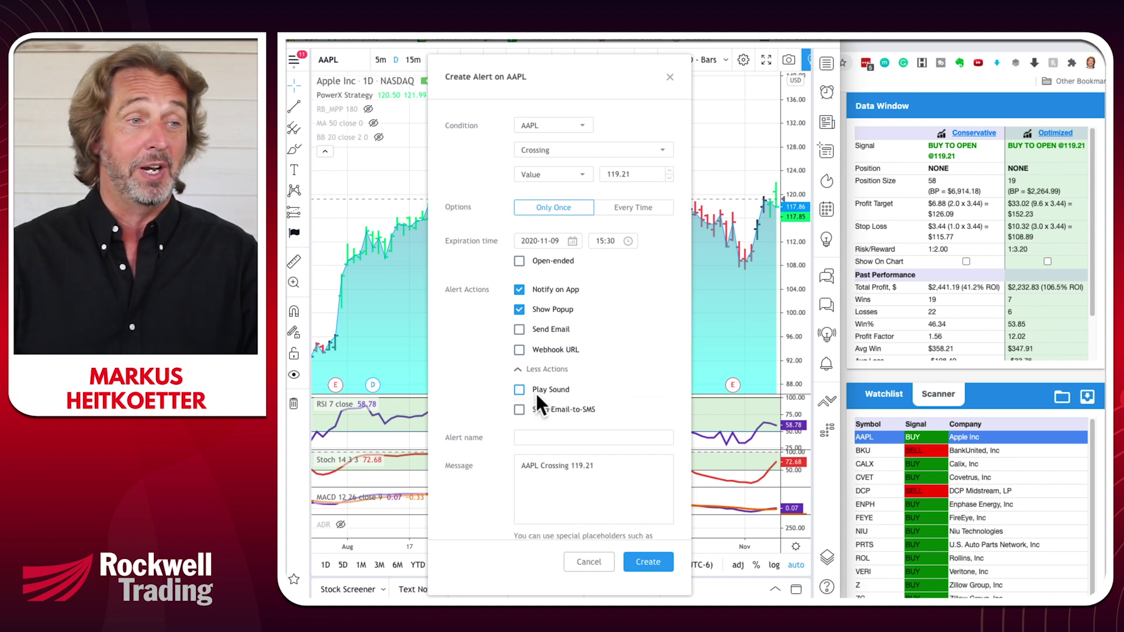
pyautogui.click(519, 393)
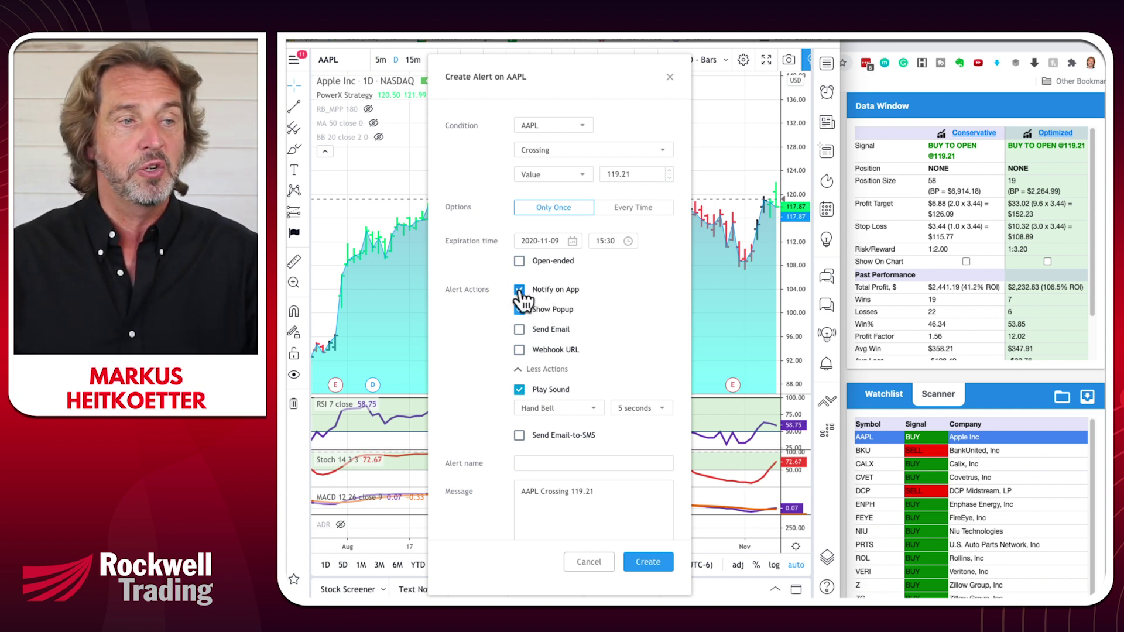
# Append ' ==> Buy Call Option' to the 'AAPL Crossing 119.21' message
pyautogui.click(534, 491)
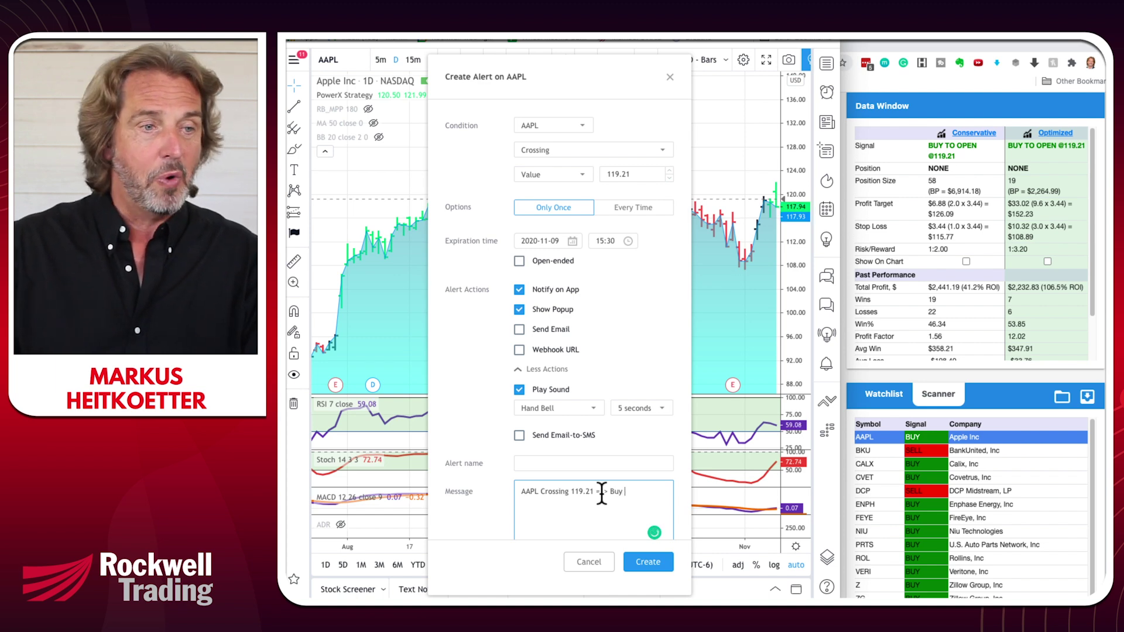
pyautogui.write('Call')
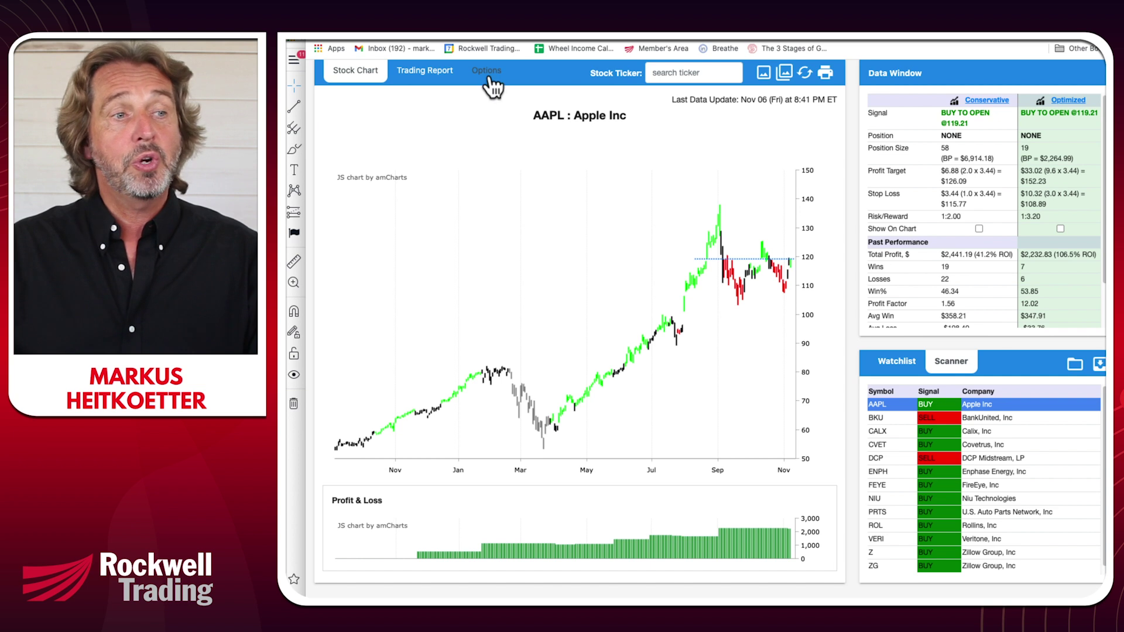
pyautogui.click(488, 72)
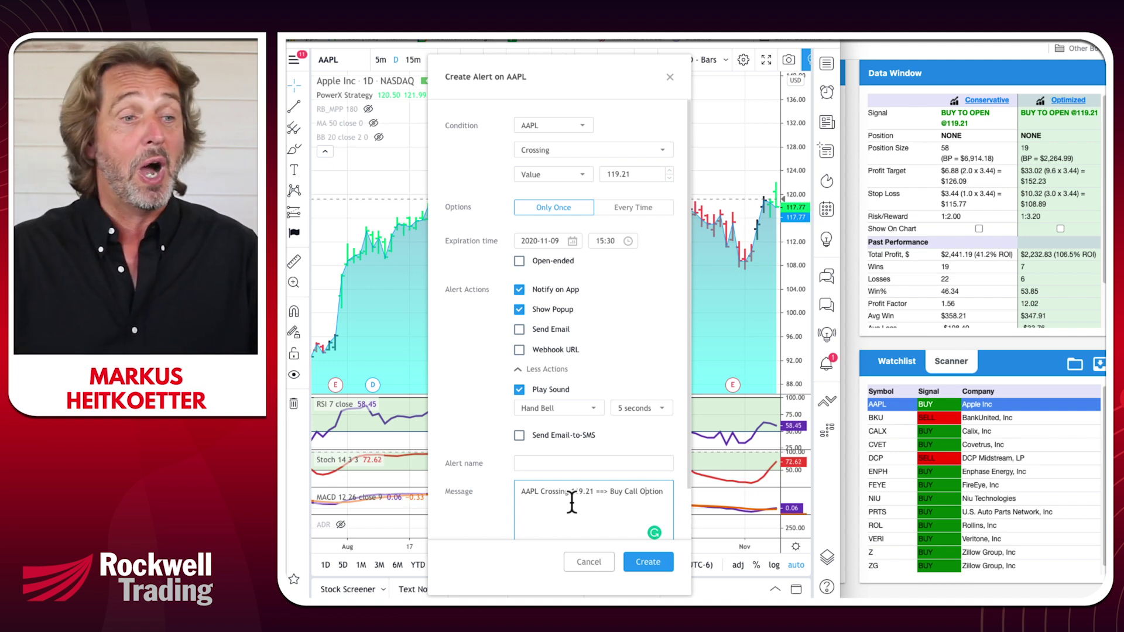
# Create the 119.21 alert, confirm it in the Alerts list, and reopen the watchlist
pyautogui.click(644, 563)
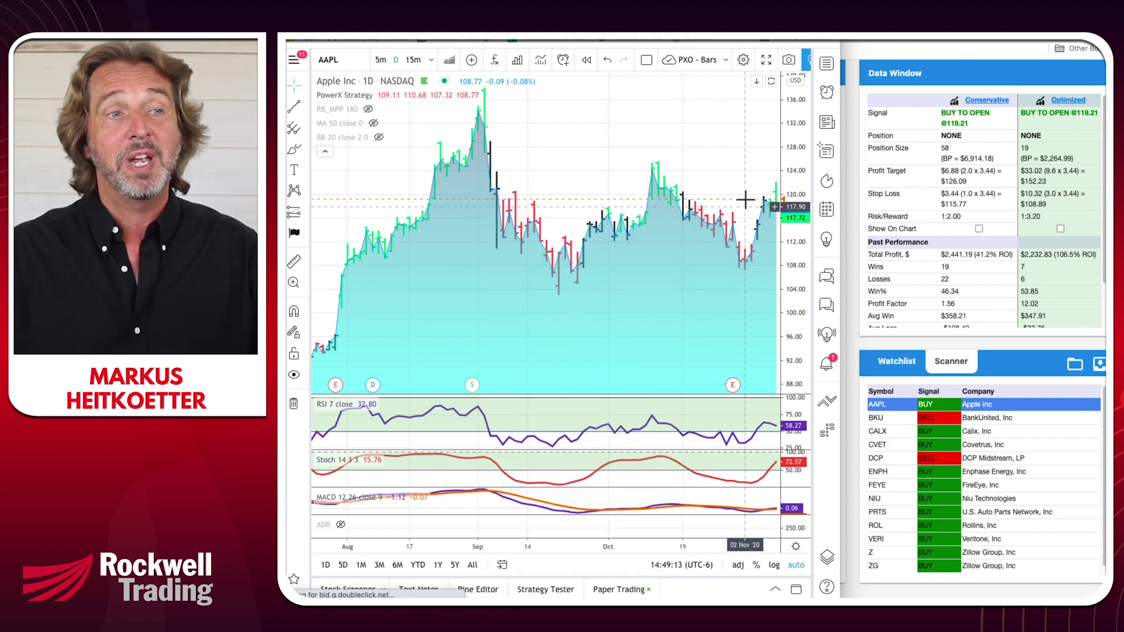
pyautogui.hscroll(2, 742, 291)
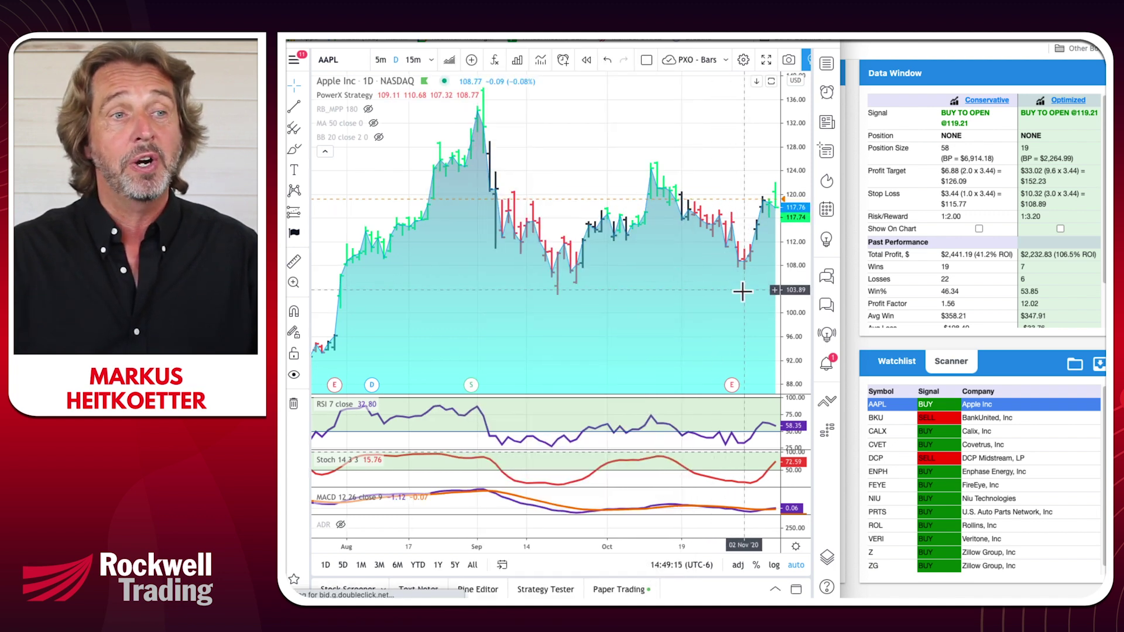
pyautogui.click(824, 92)
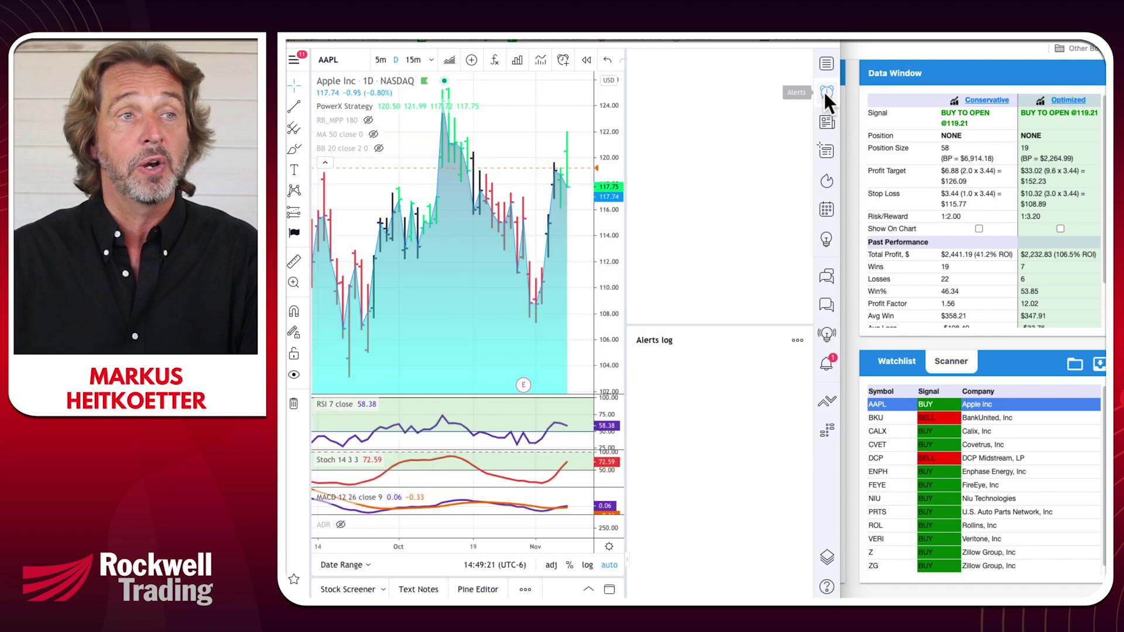
pyautogui.moveTo(666, 121)
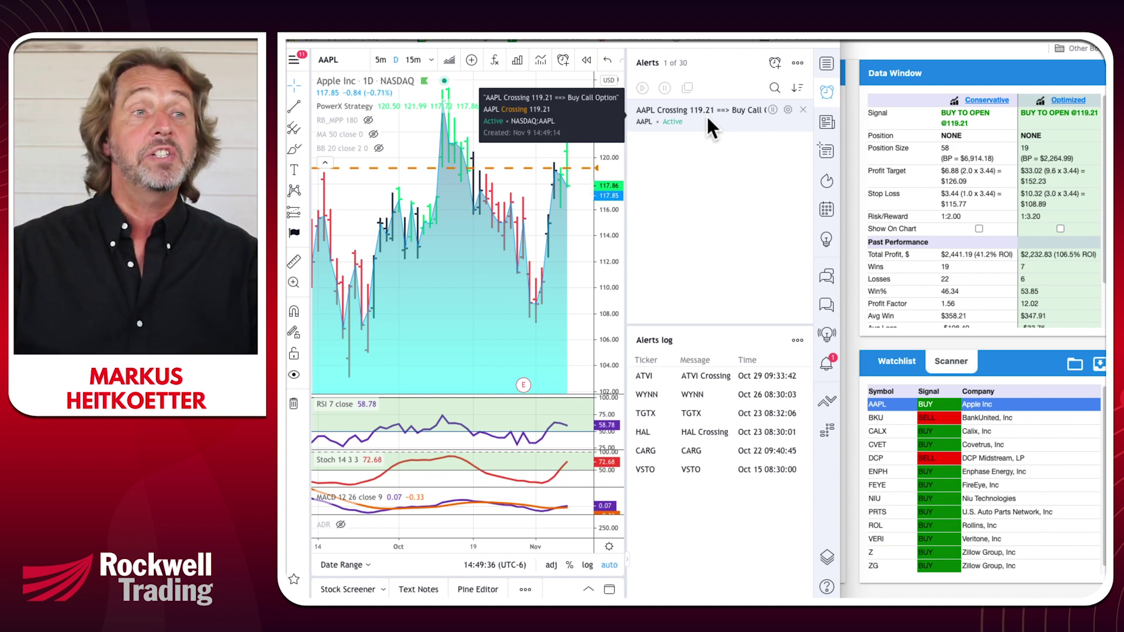
pyautogui.click(825, 70)
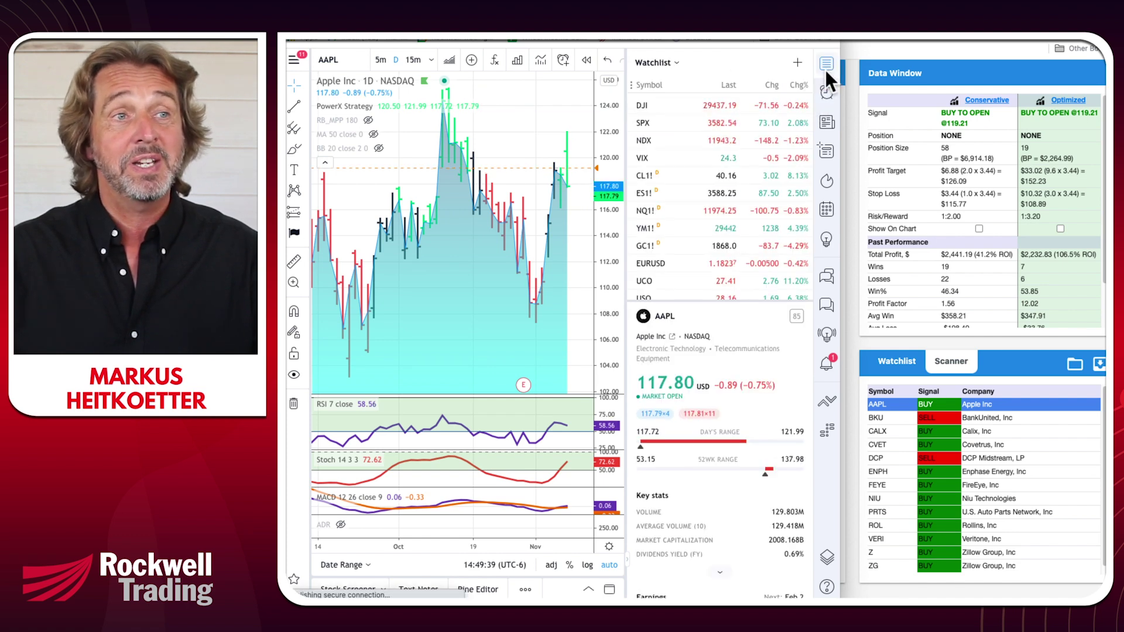
# Start a new AAPL alert with the crossing value 152.23
pyautogui.click(825, 65)
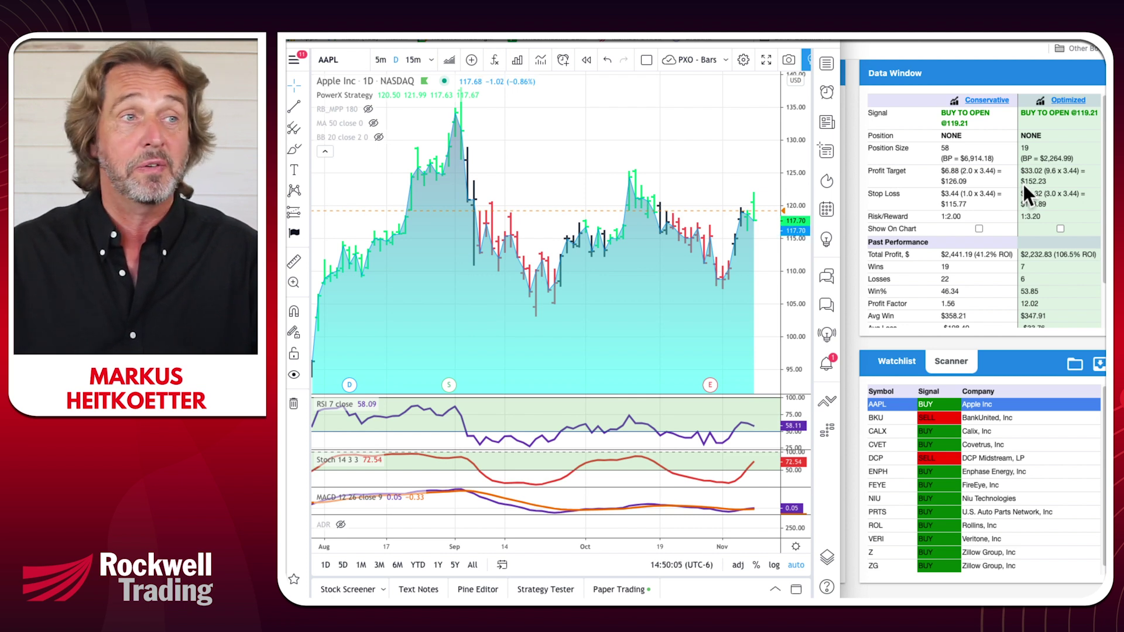
pyautogui.rightClick(578, 123)
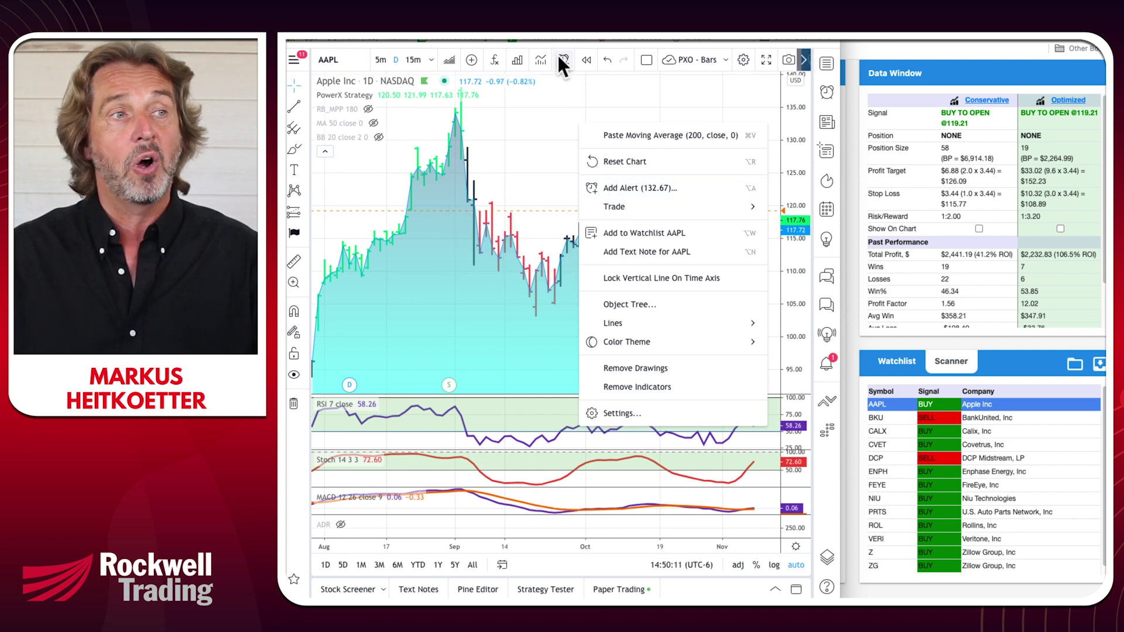
pyautogui.click(609, 185)
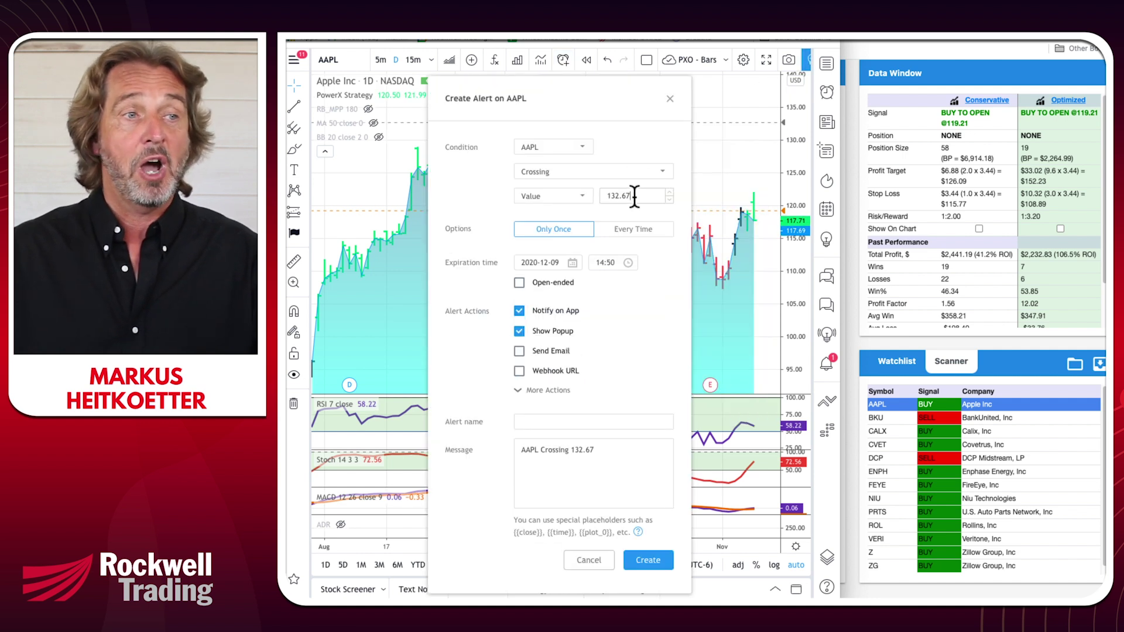
pyautogui.press('BackSpace')
pyautogui.press('BackSpace')
pyautogui.press('BackSpace')
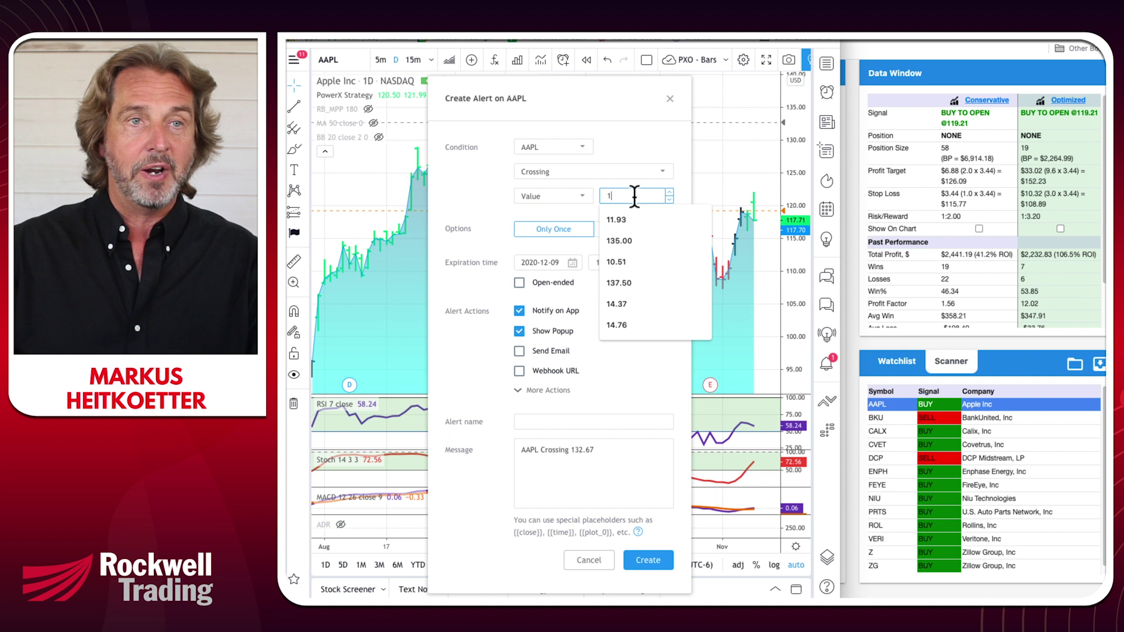
pyautogui.write('52.23')
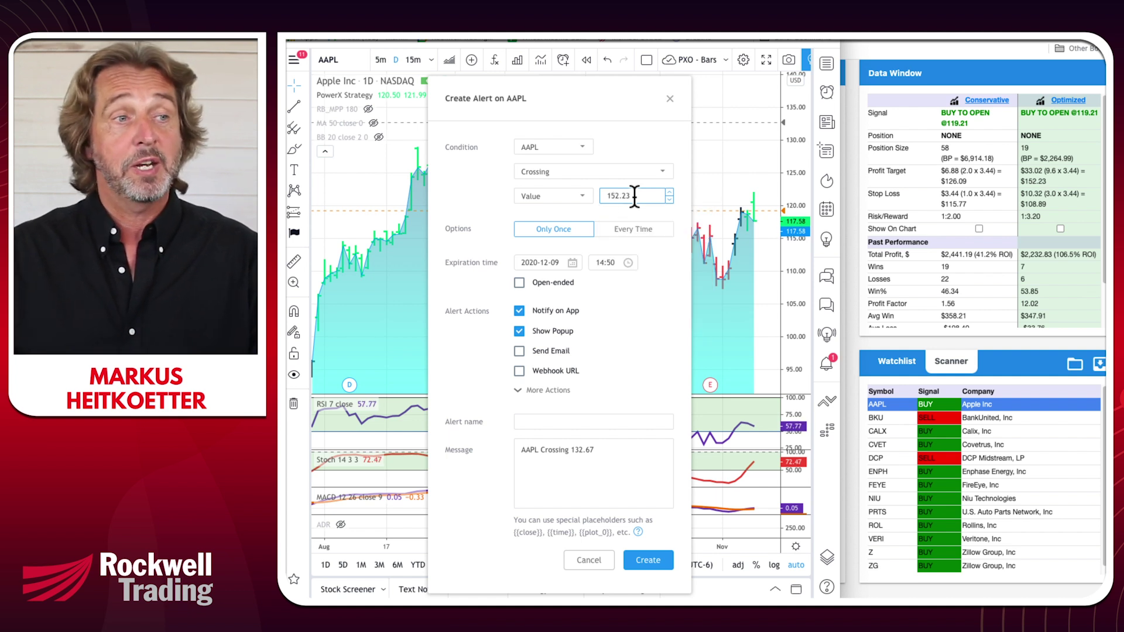
# Try an Open-ended expiration, then dismiss the upgrade offer
pyautogui.click(519, 284)
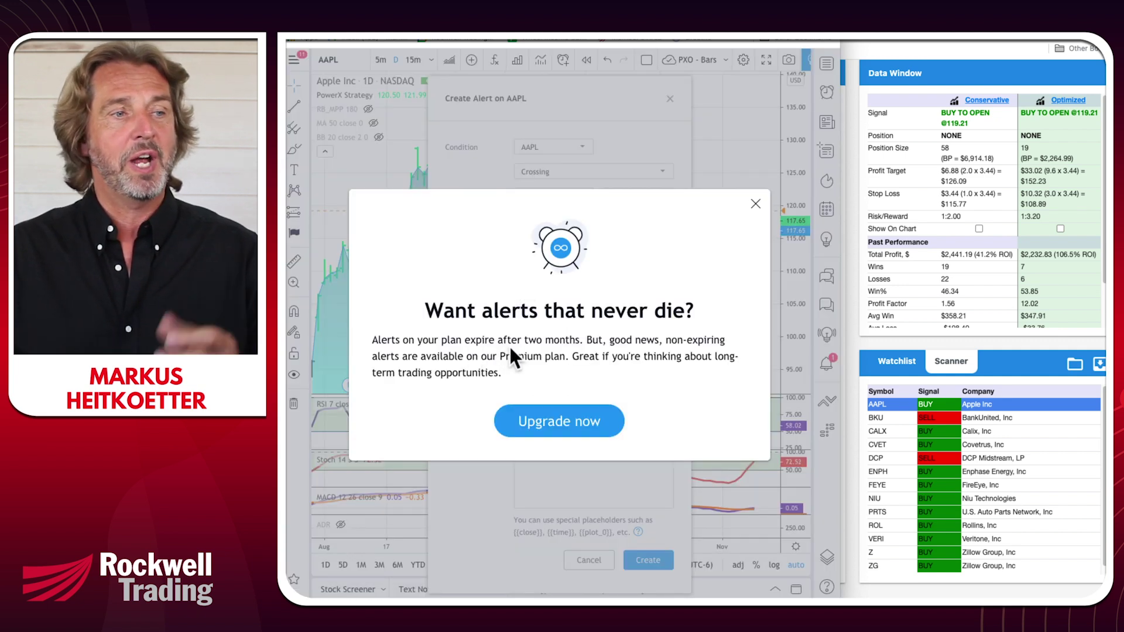
pyautogui.click(754, 202)
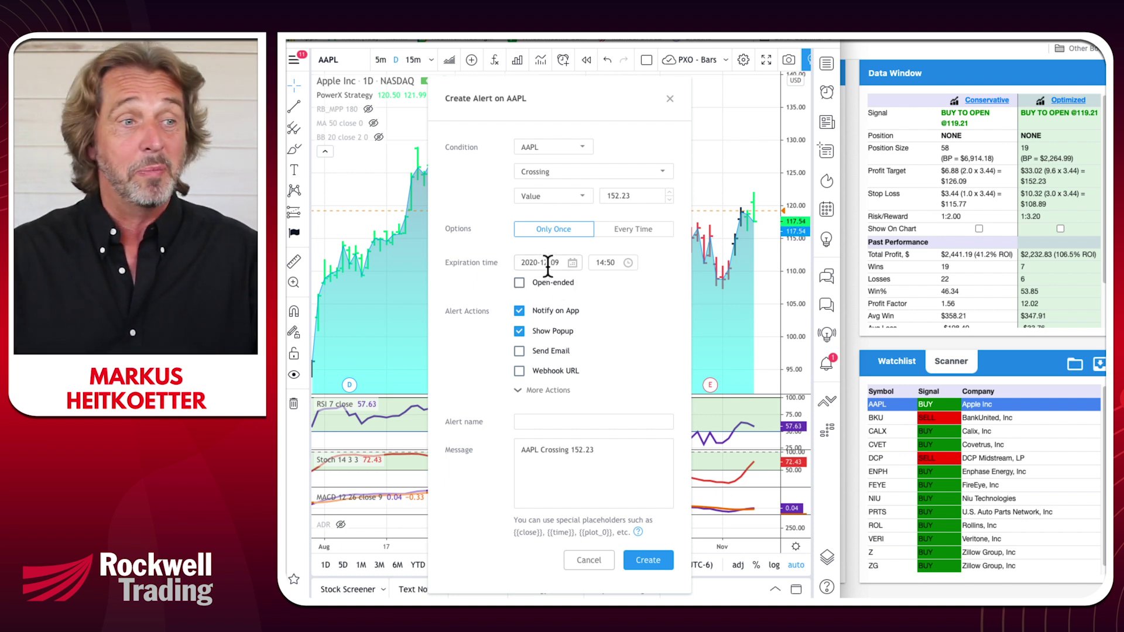
pyautogui.click(609, 452)
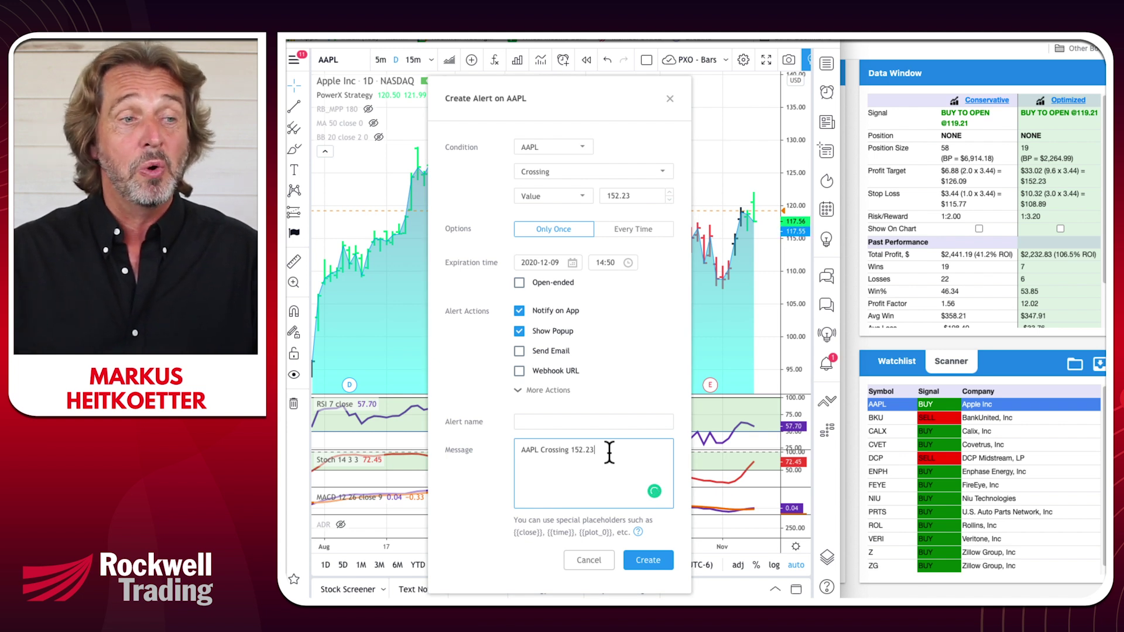
# Append ' ==> Profit Target: Sell Call Option' to the message, copy it, and create the alert
pyautogui.write('==>')
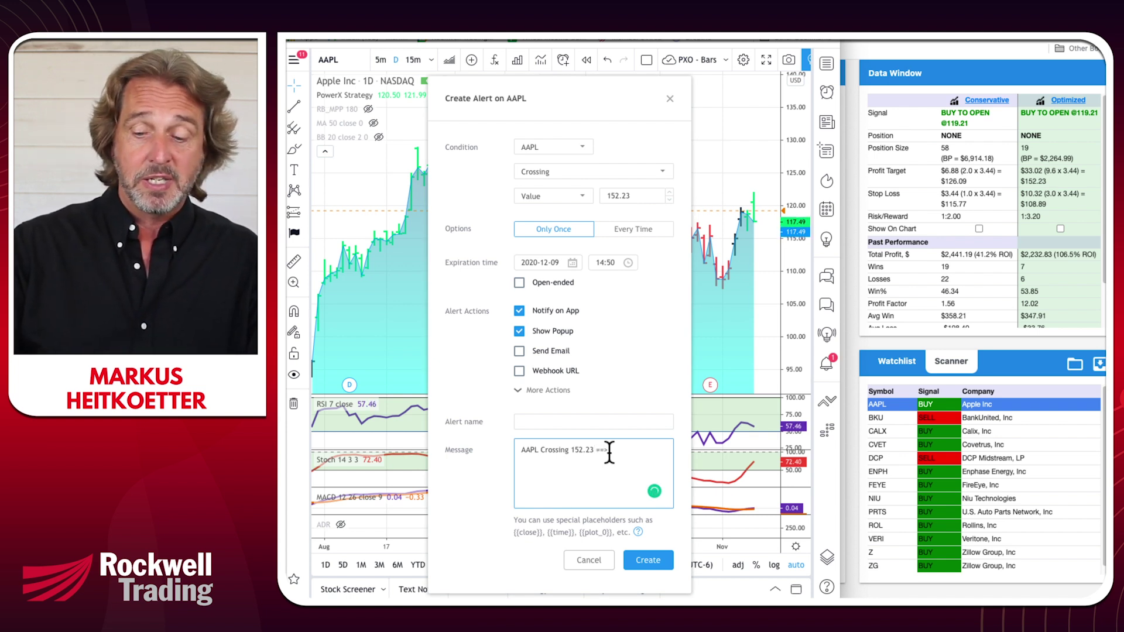
pyautogui.write(' Profit Target: ')
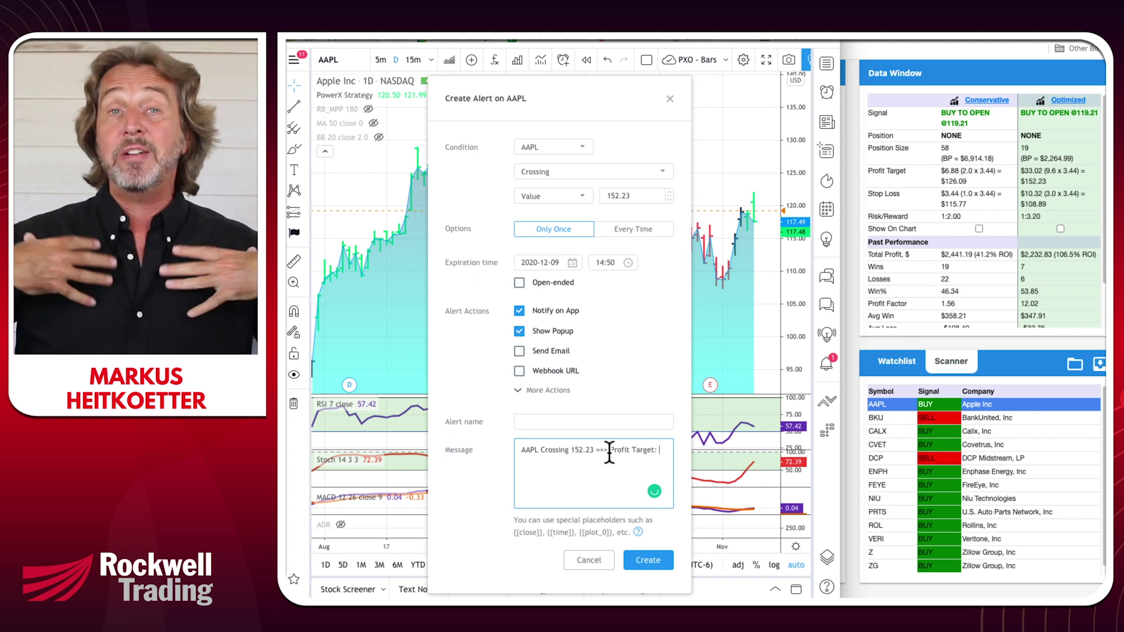
pyautogui.write('Sell Call option')
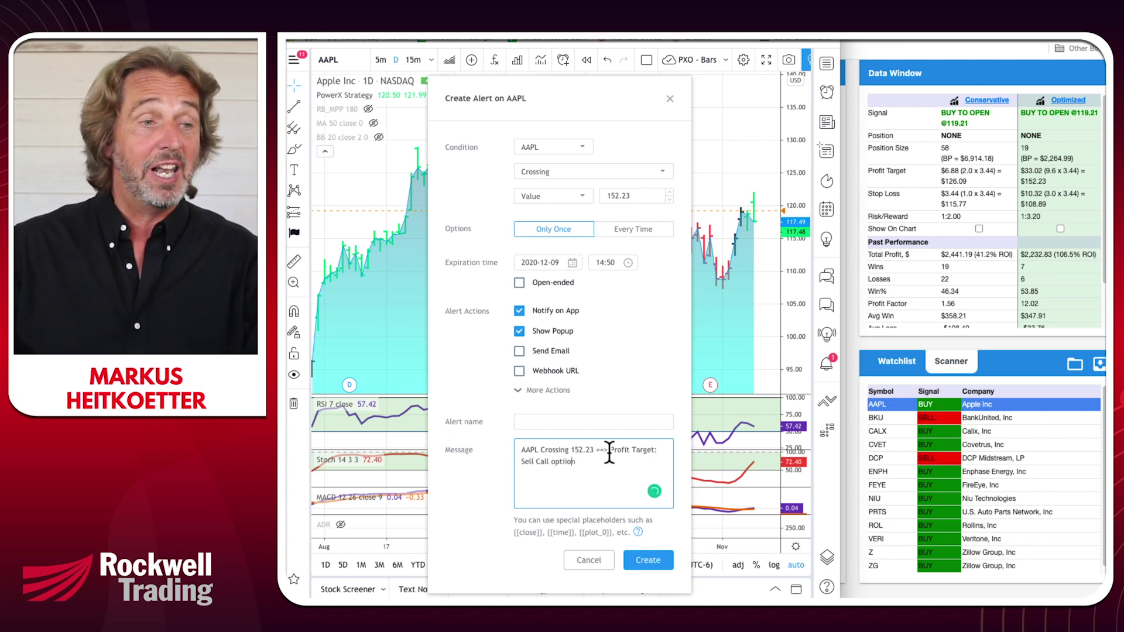
pyautogui.write('O')
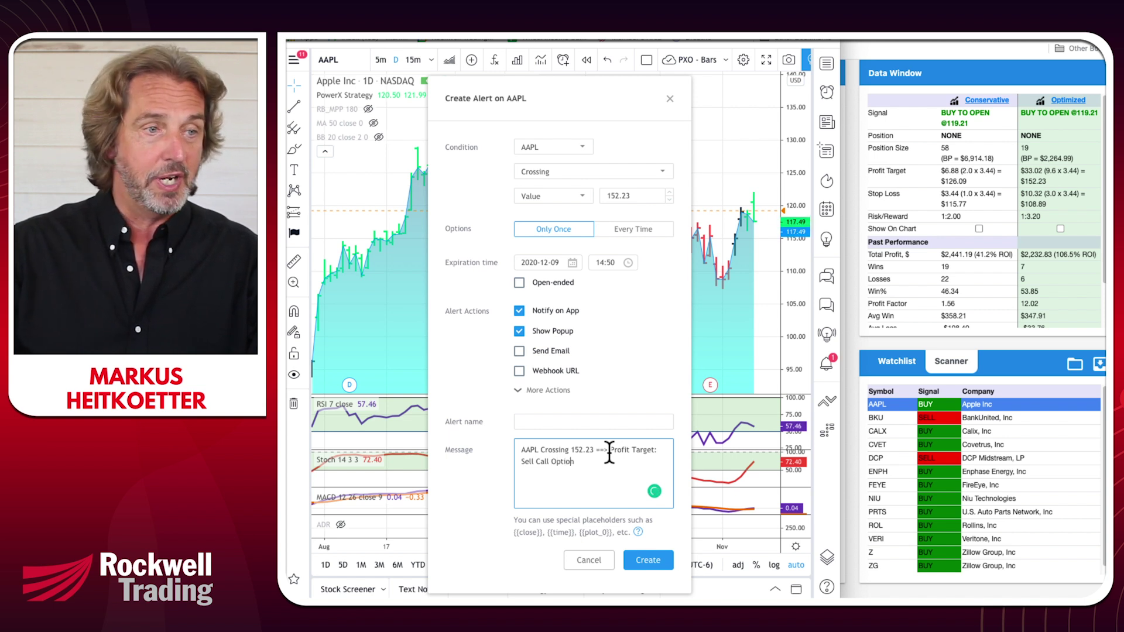
pyautogui.hotkey('ctrl', 'a')
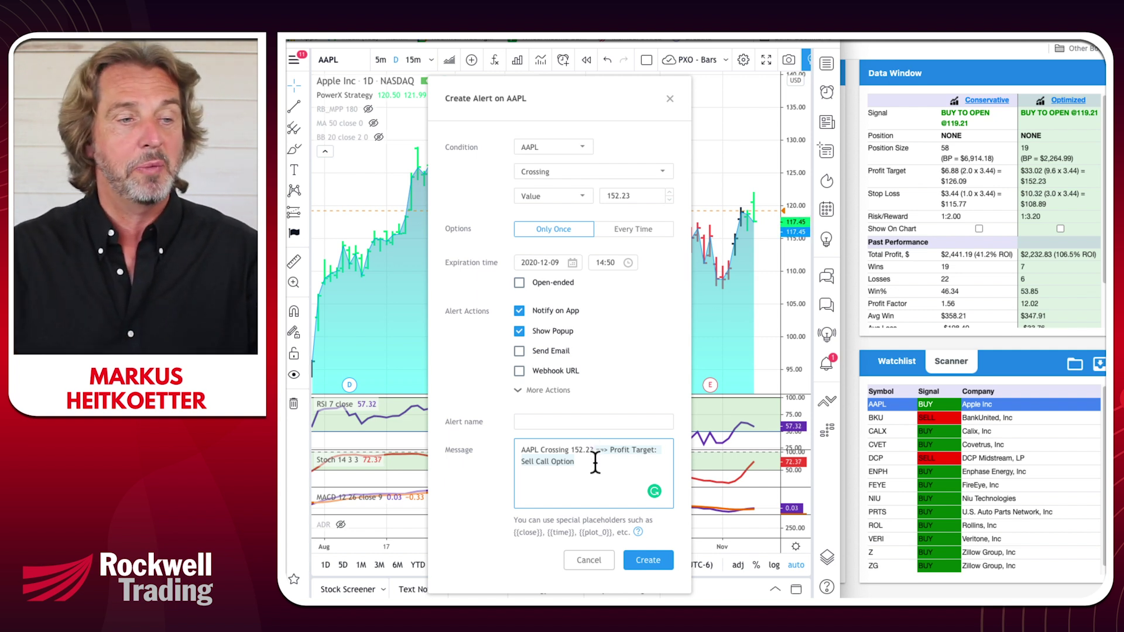
pyautogui.click(645, 562)
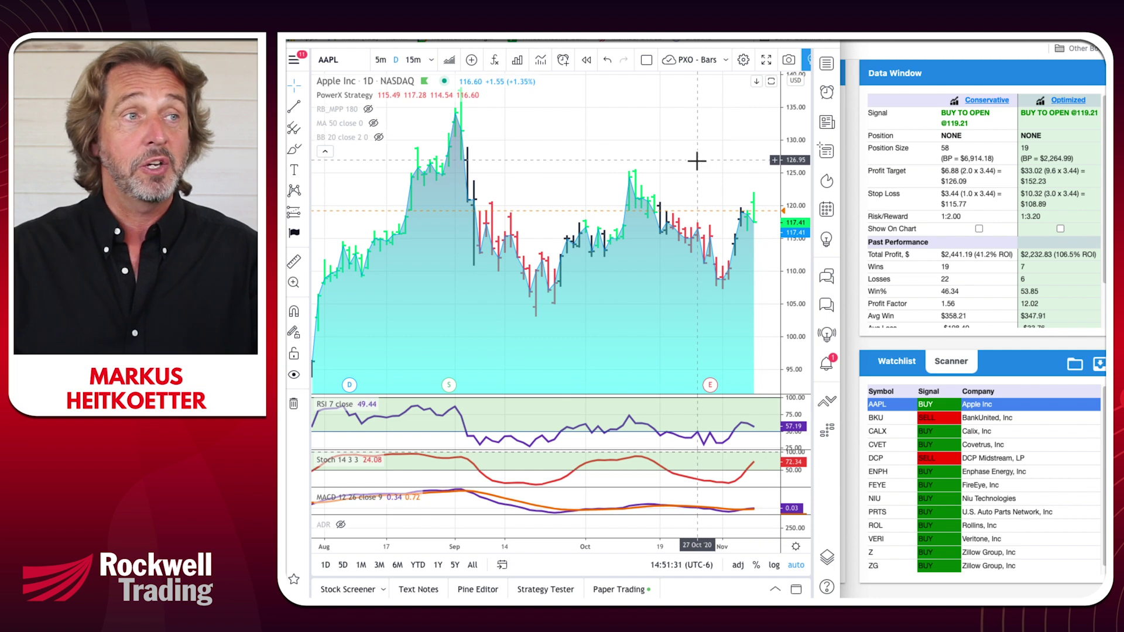
# Start another AAPL alert with the crossing value 108.89
pyautogui.click(563, 61)
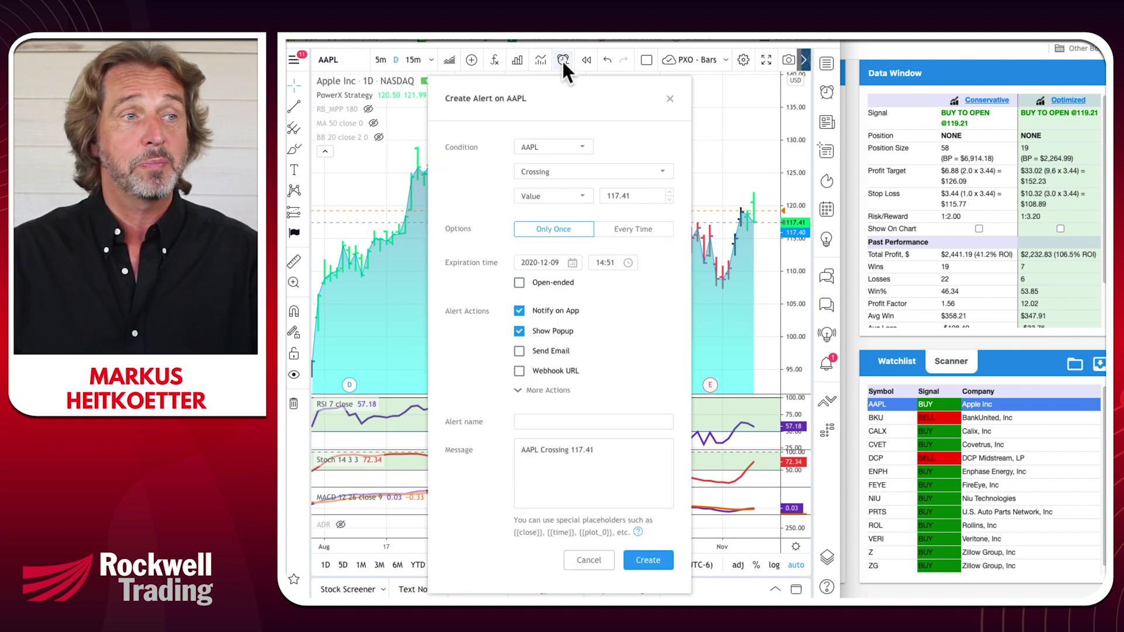
pyautogui.click(640, 195)
pyautogui.press('BackSpace')
pyautogui.press('BackSpace')
pyautogui.press('BackSpace')
pyautogui.press('BackSpace')
pyautogui.press('BackSpace')
pyautogui.press('BackSpace')
pyautogui.write('108.89')
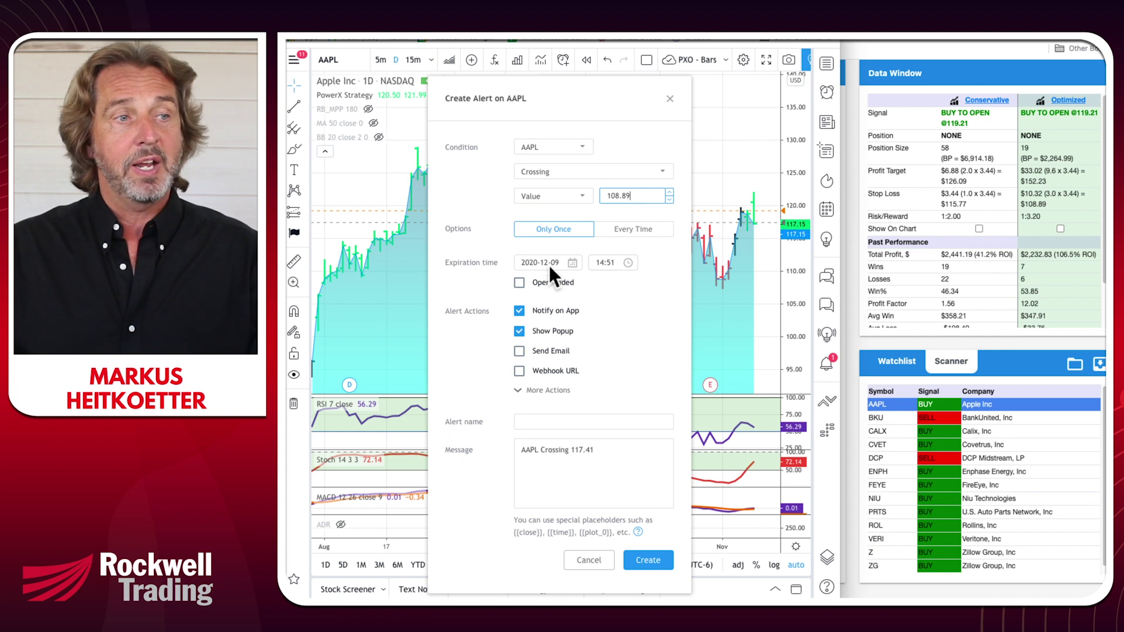
# Paste the copied message, reword it to 'Stop Loss: Sell Call Option', and create the alert
pyautogui.click(607, 452)
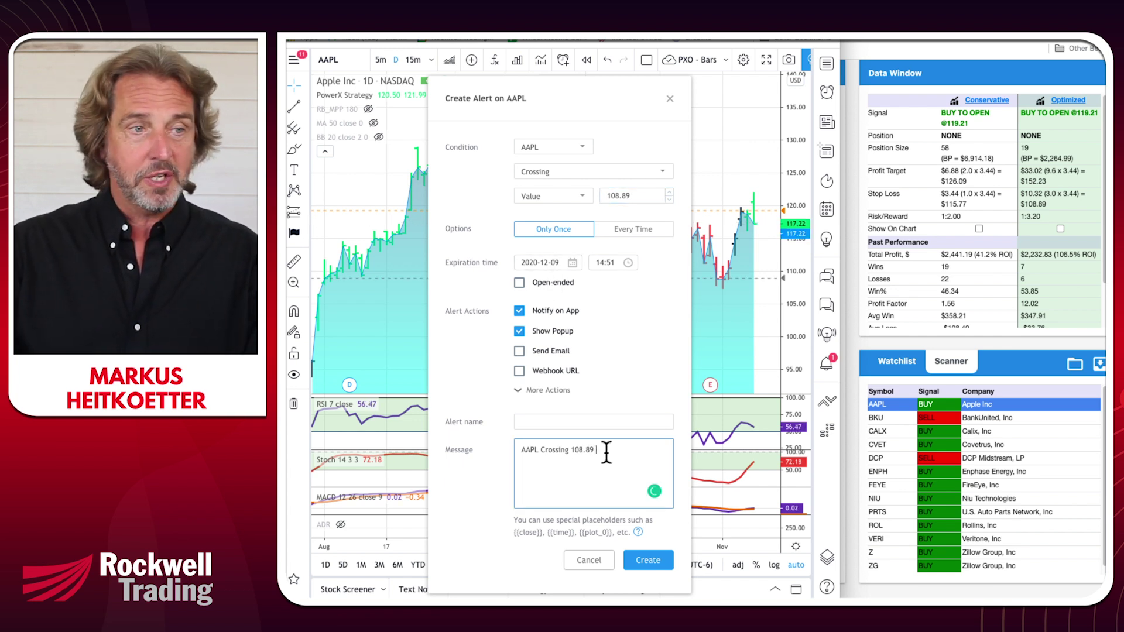
pyautogui.write('==> Profit Target: Sell Call Option')
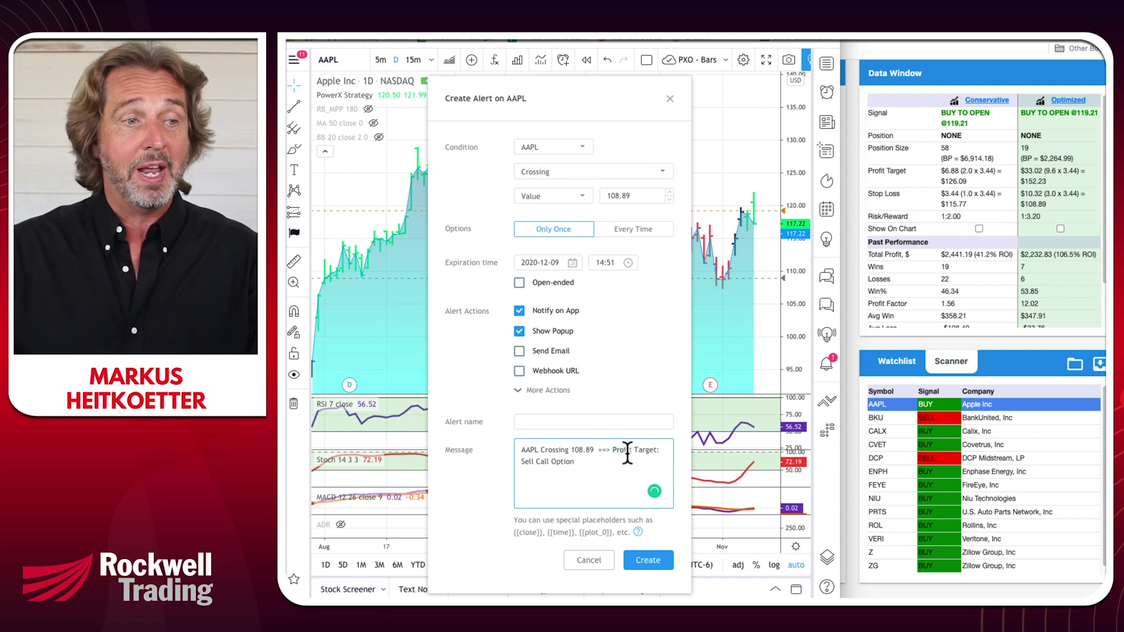
pyautogui.doubleClick(618, 451)
pyautogui.write('Stop Loss')
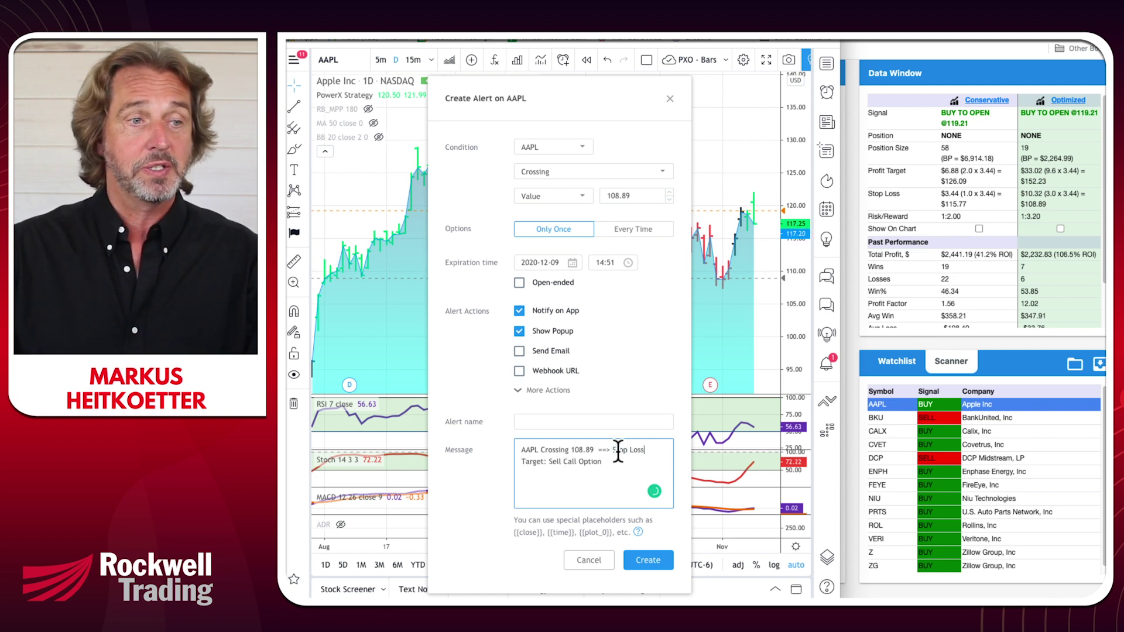
pyautogui.press('Delete')
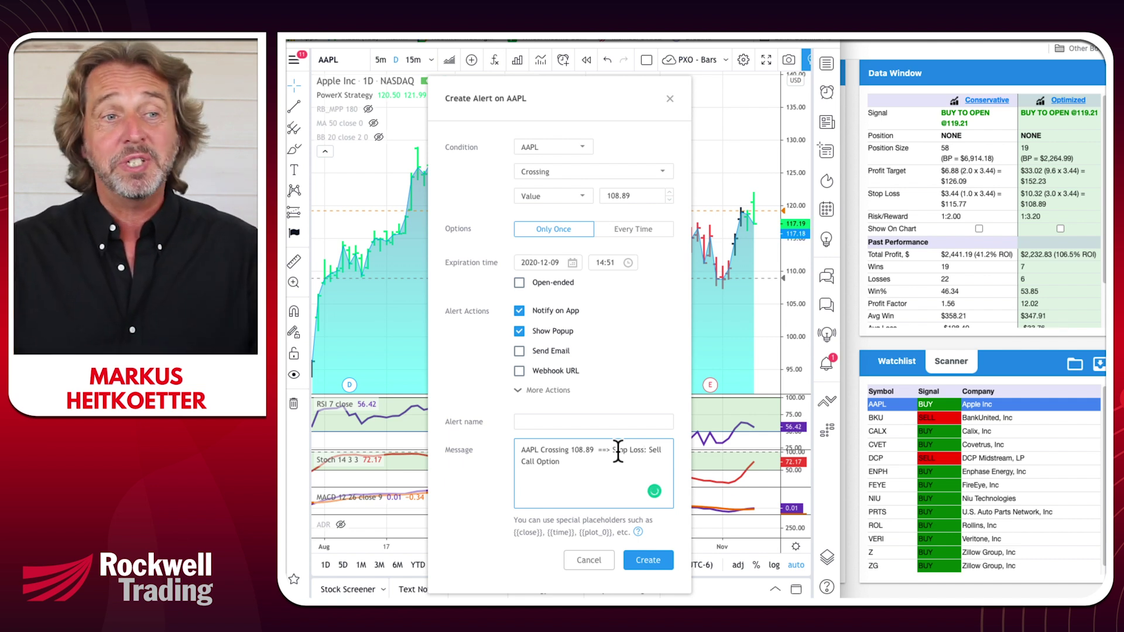
pyautogui.write(':')
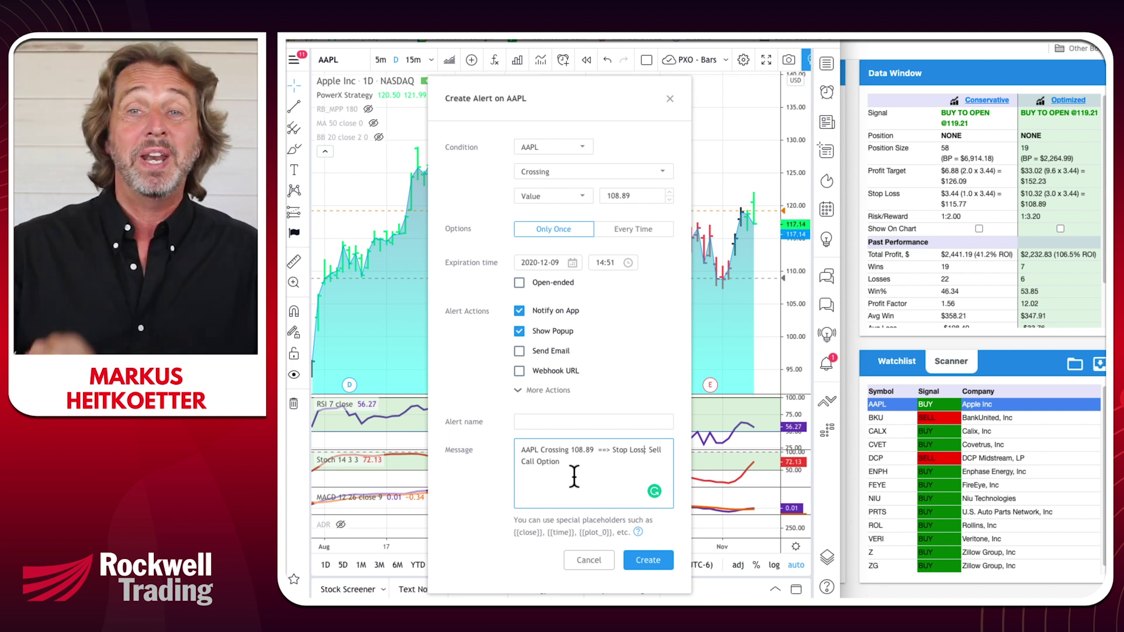
pyautogui.click(648, 561)
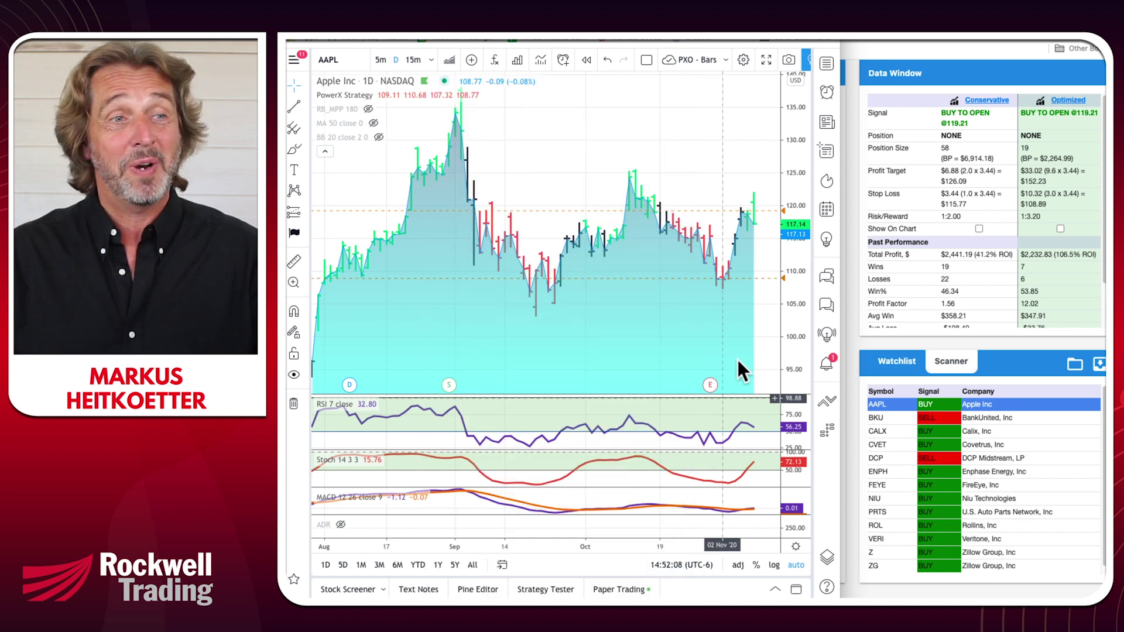
# Compress the price axis so the 152.23 and 108.89 alert lines both fit
pyautogui.moveTo(794, 144); pyautogui.dragTo(791, 272)
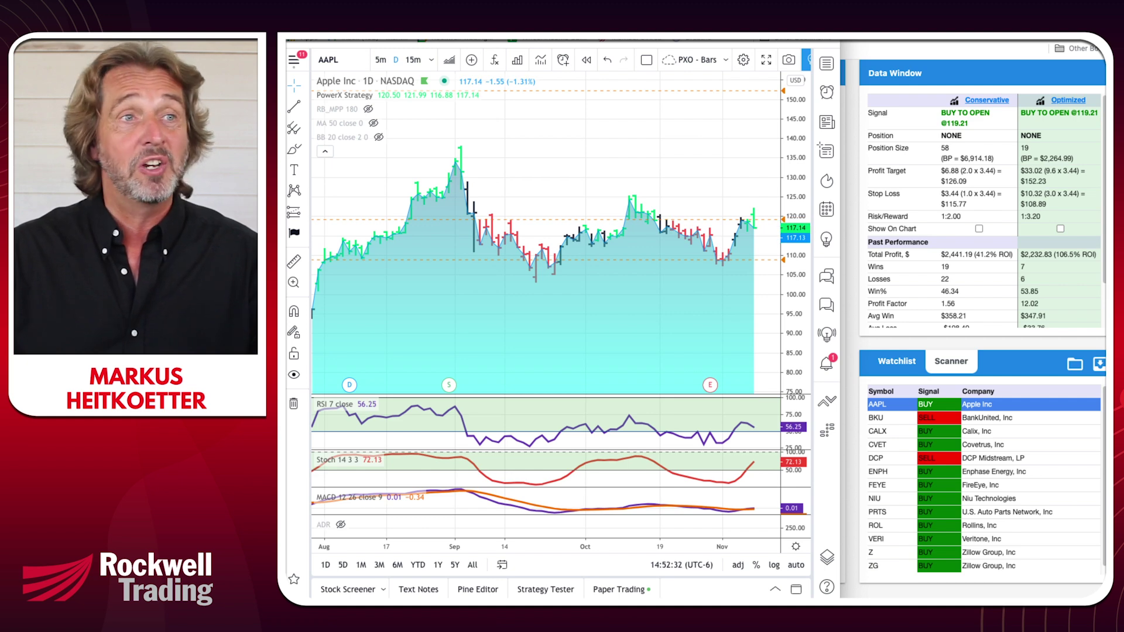
# In a new tab, load the TradingView pricing page via the first 'rock' suggestion
pyautogui.hotkey('ctrl', 't')
pyautogui.write('rock')
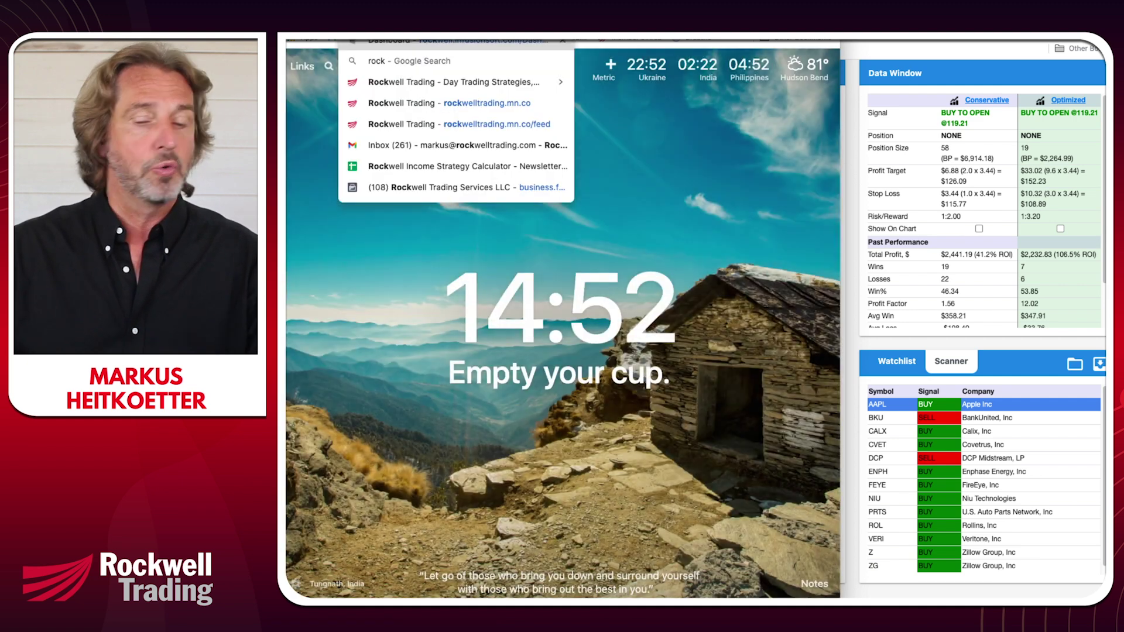
pyautogui.press('Down')
pyautogui.press('Return')
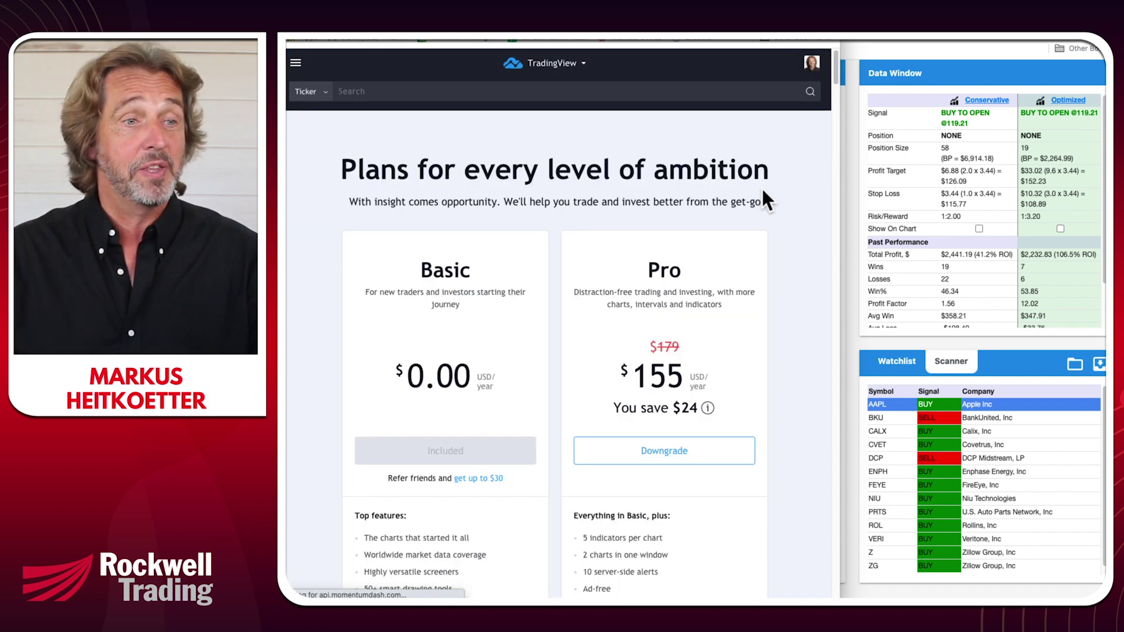
# Widen the window to show all four plans, then highlight Pro's 10 and Pro+'s 30 server-side alerts
pyautogui.moveTo(834, 285); pyautogui.dragTo(1092, 272)
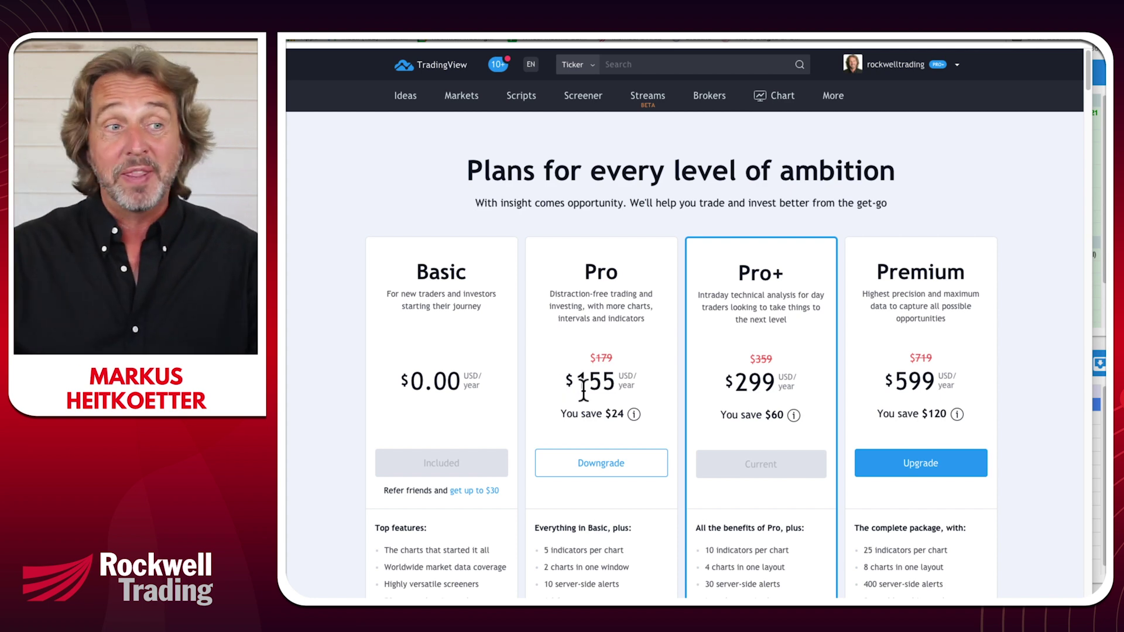
pyautogui.scroll(-5, 584, 391)
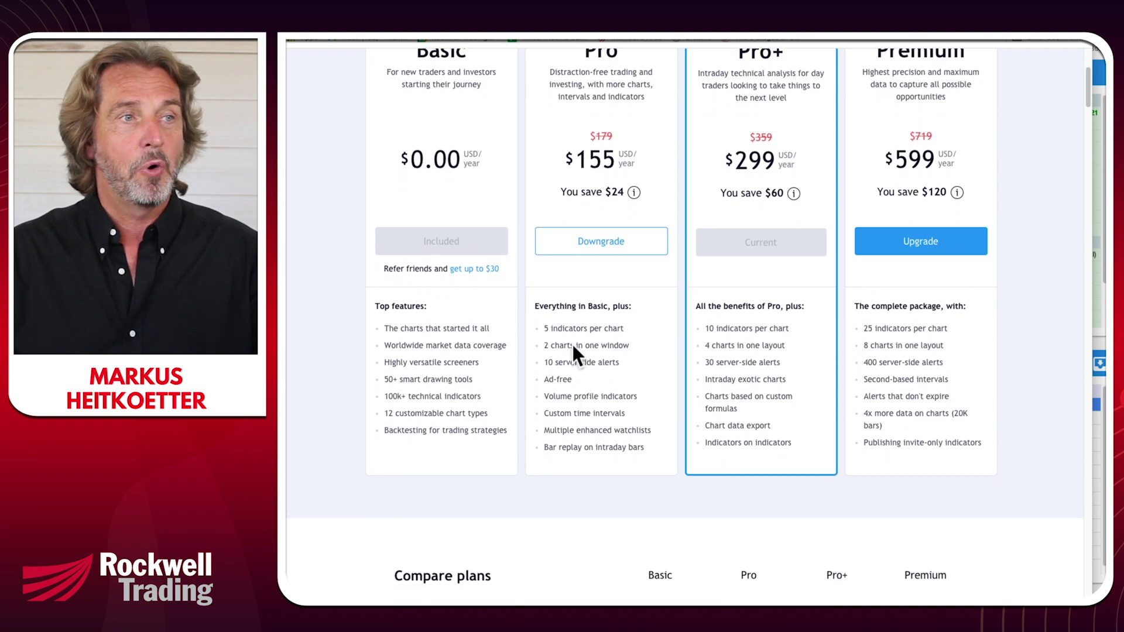
pyautogui.scroll(1, 573, 344)
pyautogui.moveTo(545, 381); pyautogui.dragTo(618, 381)
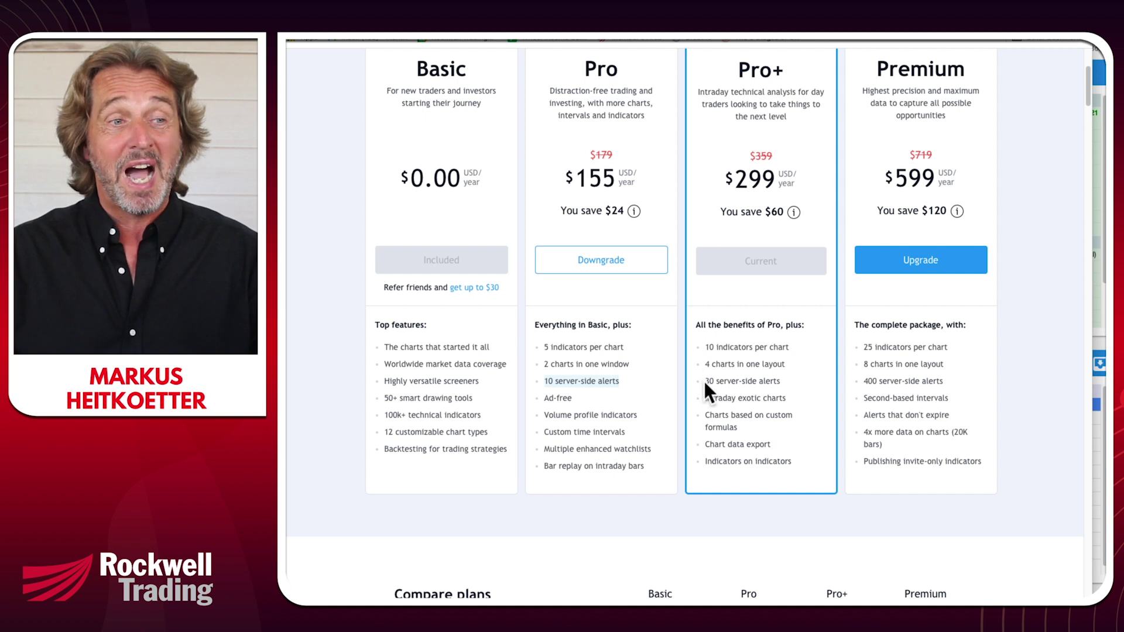
pyautogui.moveTo(706, 380); pyautogui.dragTo(784, 387)
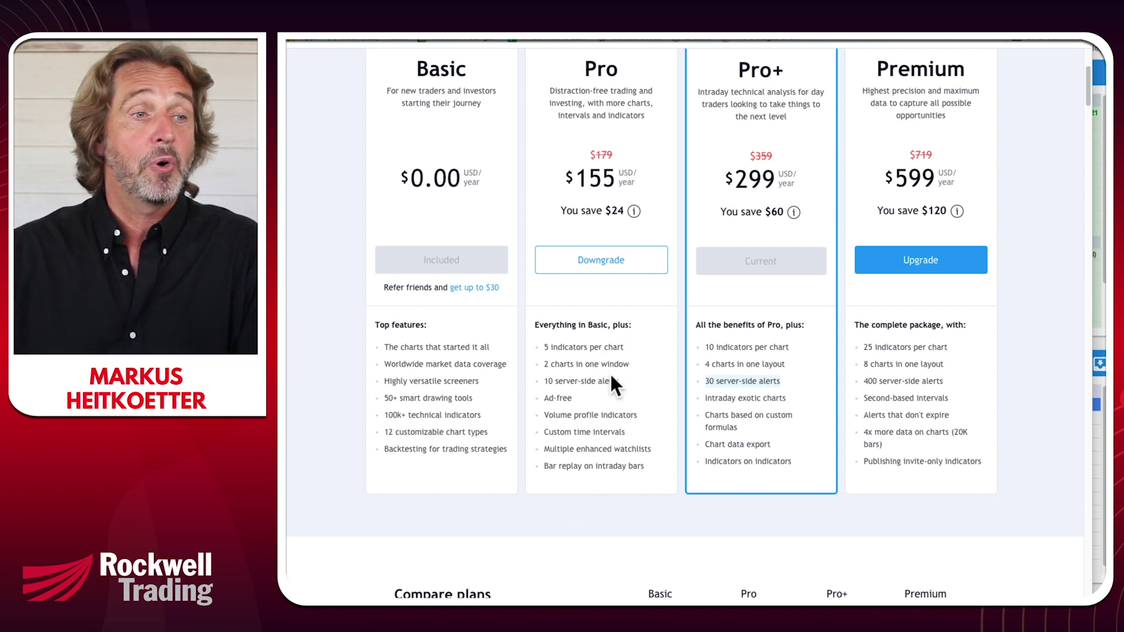
pyautogui.moveTo(622, 379); pyautogui.dragTo(539, 384)
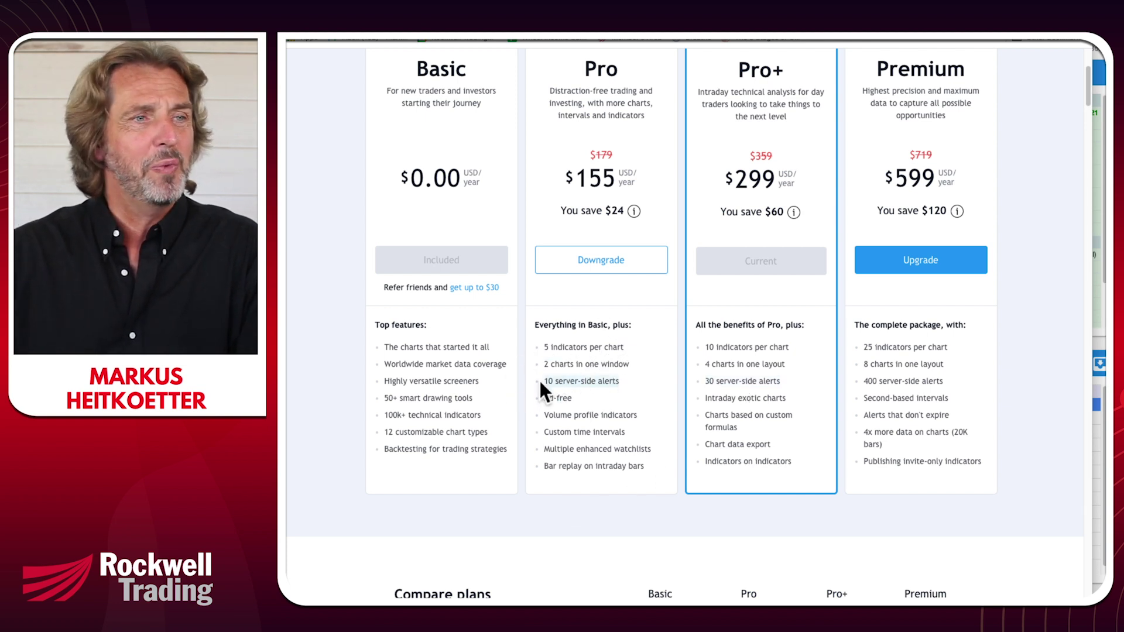